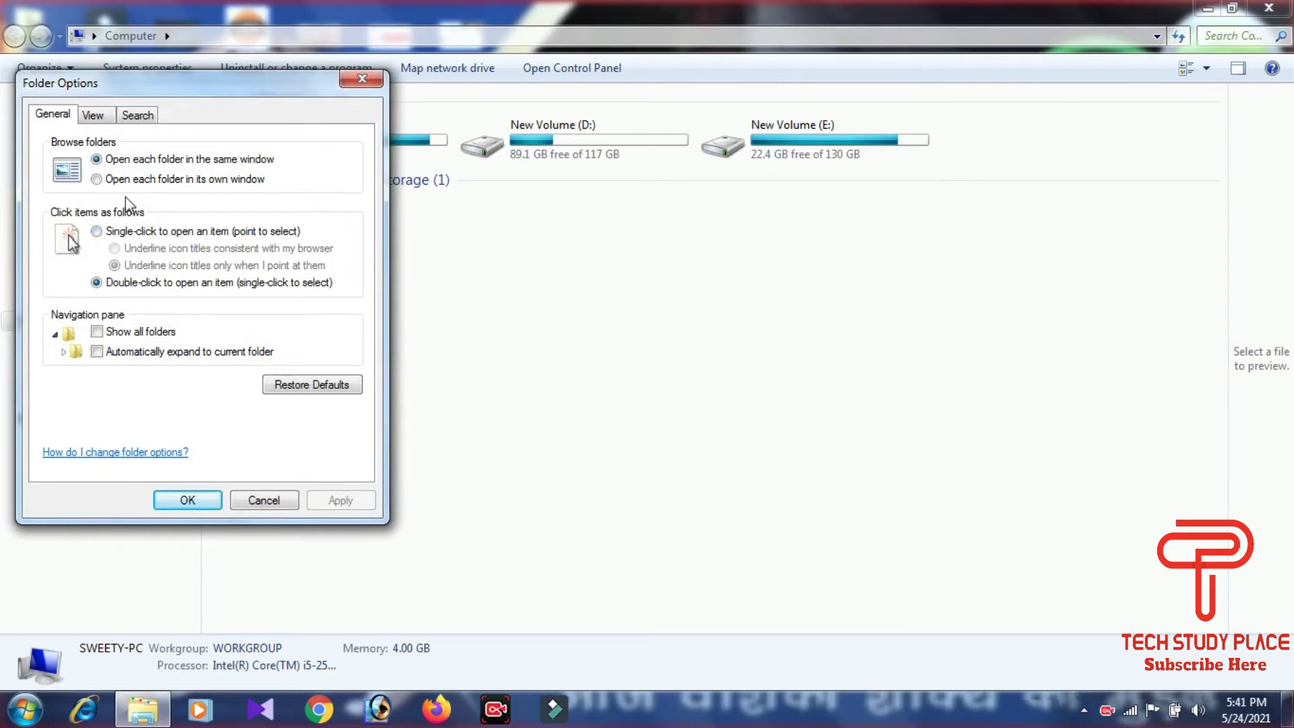
# Show hidden files, folders and drives, stop hiding empty drives, known extensions and protected operating system files, and apply these folder options.
pyautogui.click(104, 117)
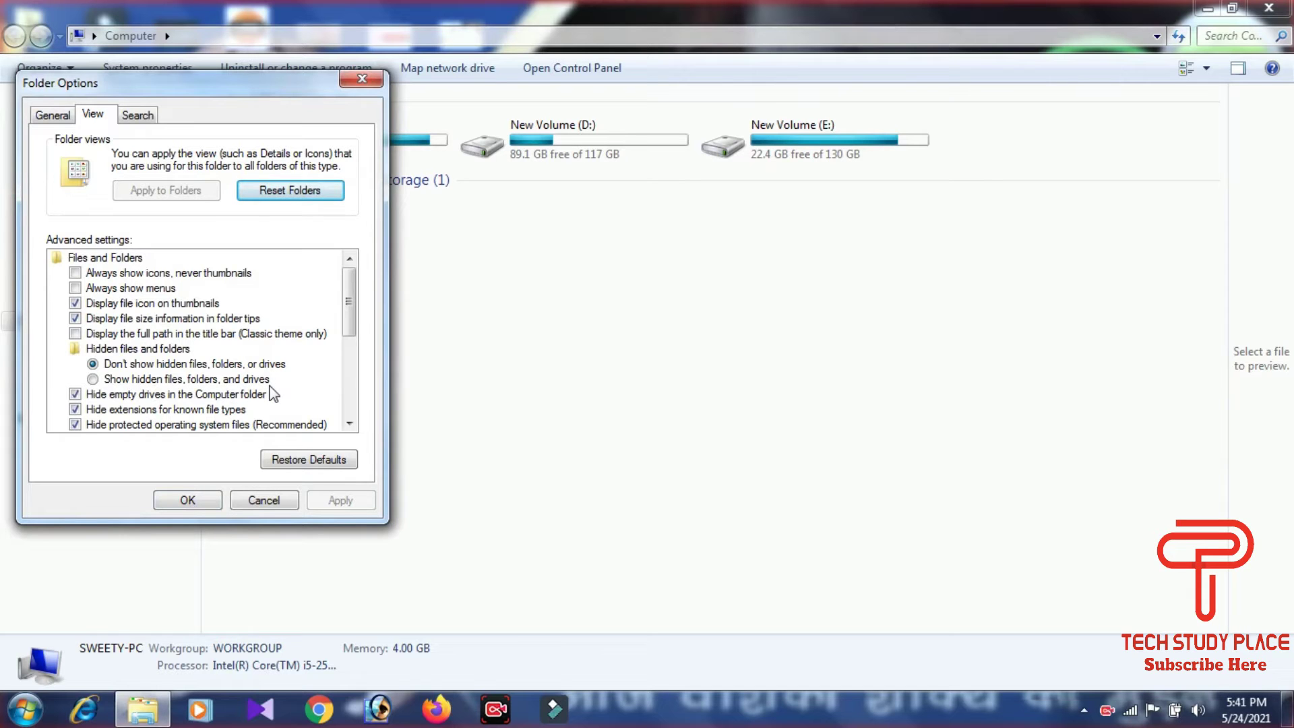
pyautogui.click(102, 383)
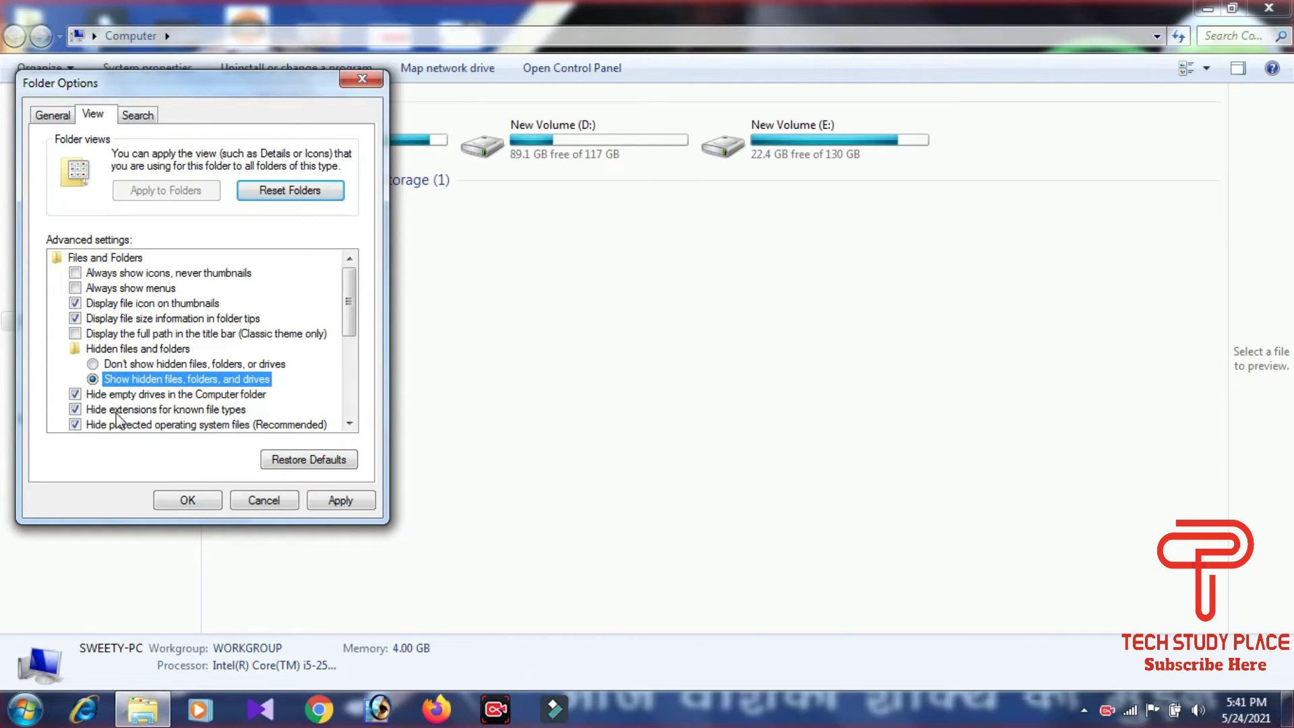
pyautogui.click(76, 396)
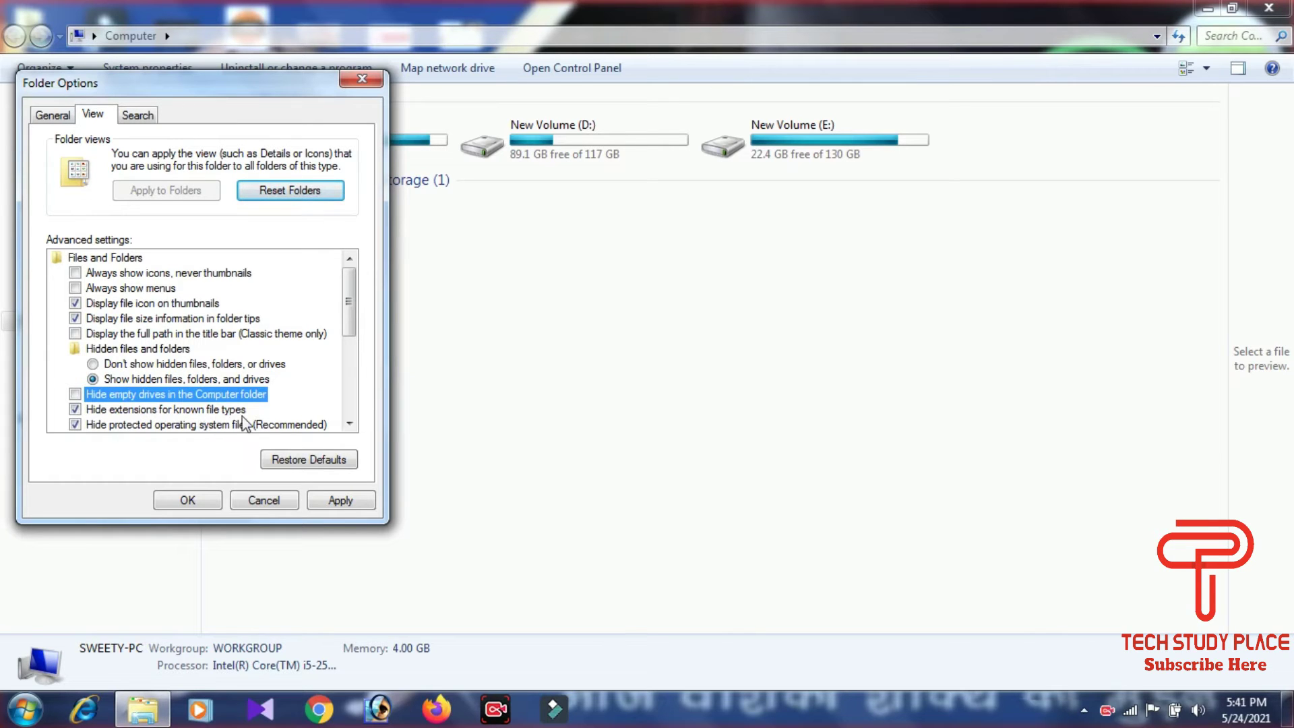
pyautogui.click(134, 412)
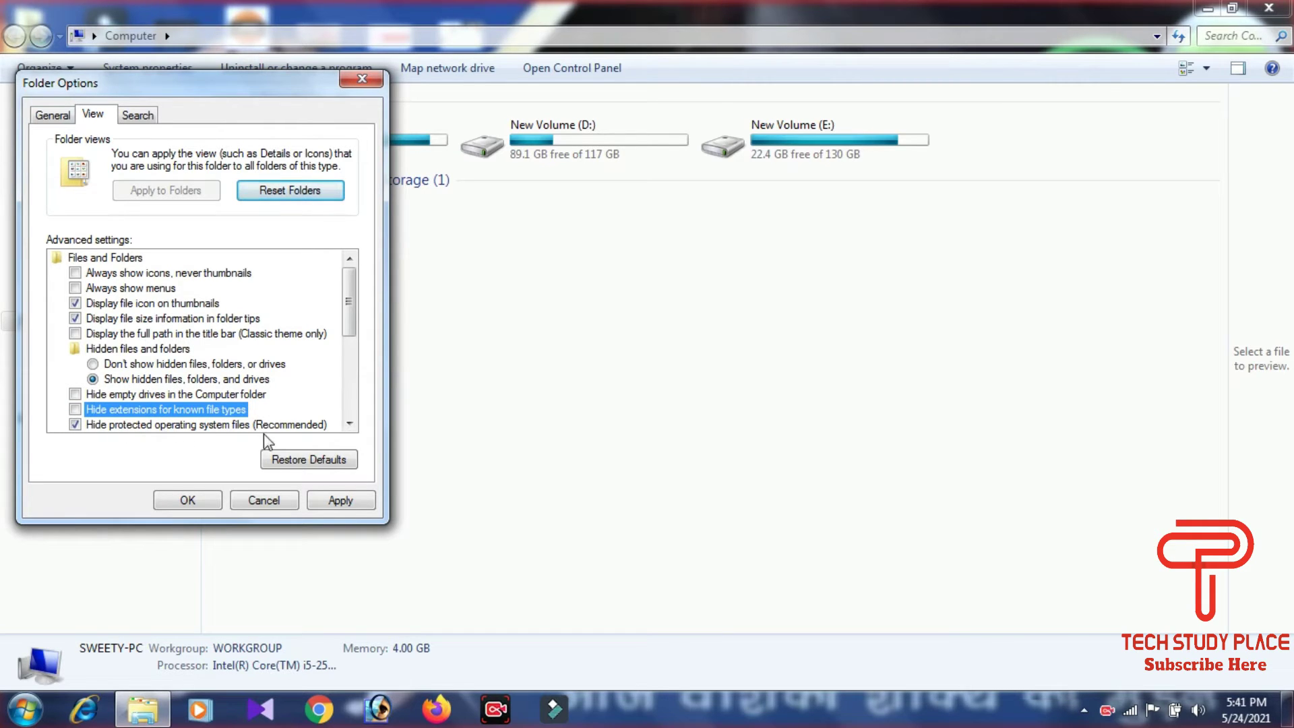
pyautogui.click(166, 425)
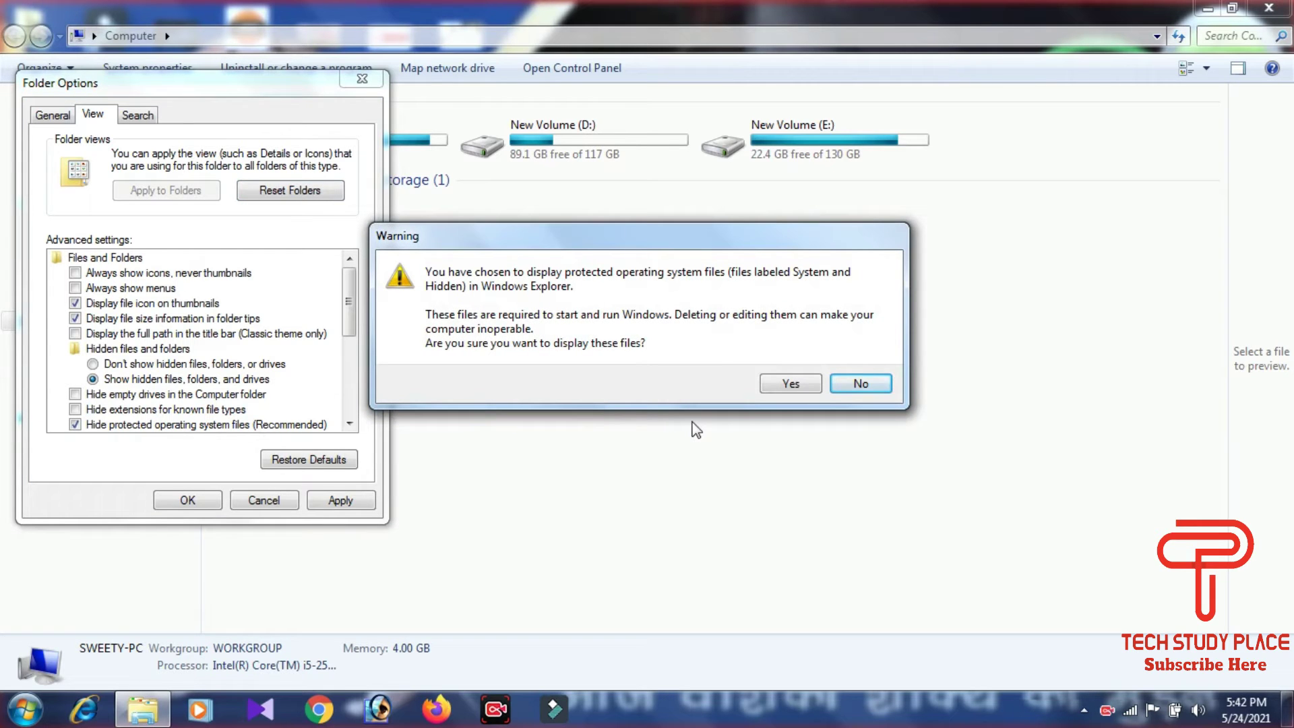
pyautogui.click(798, 385)
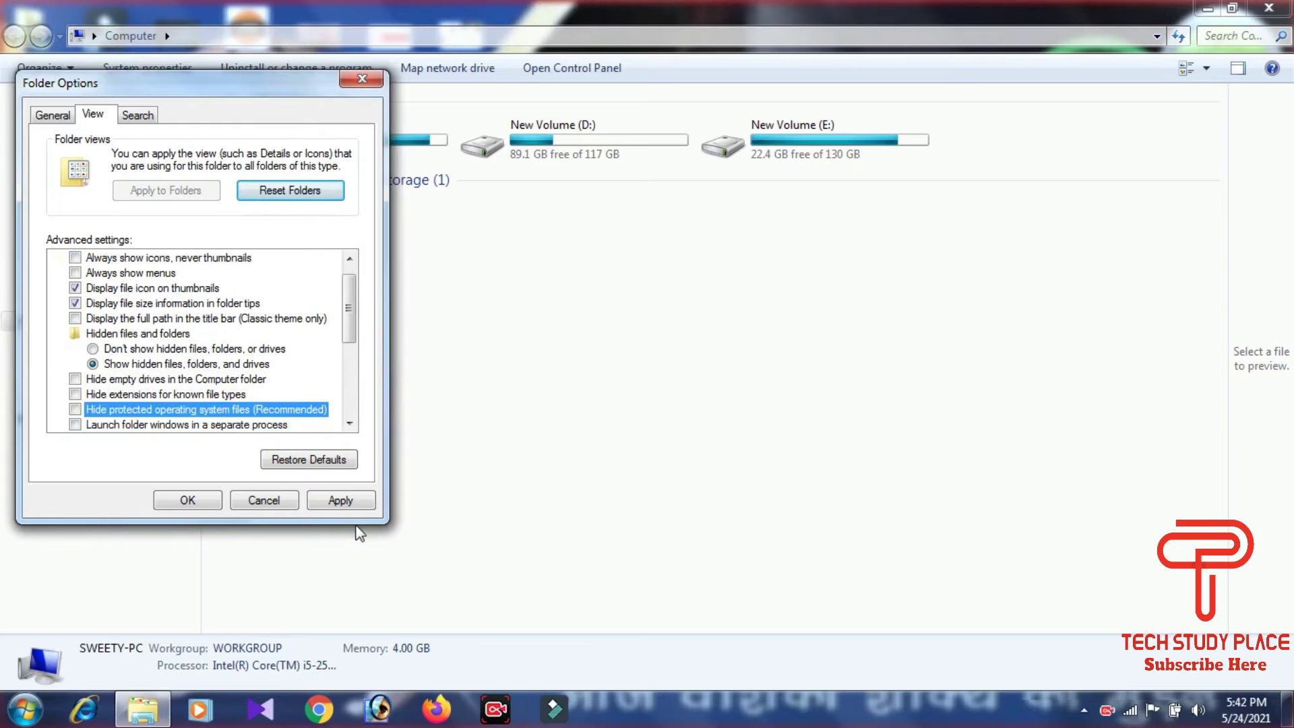
pyautogui.click(340, 500)
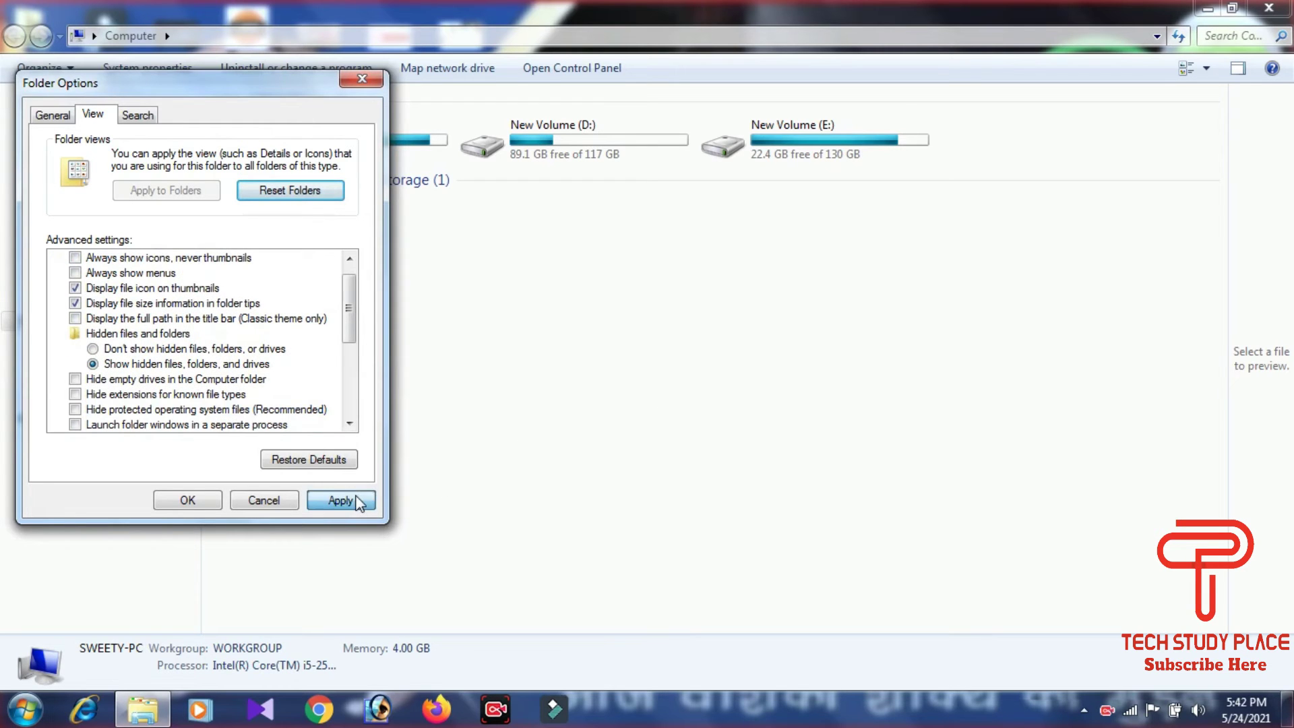
pyautogui.click(196, 499)
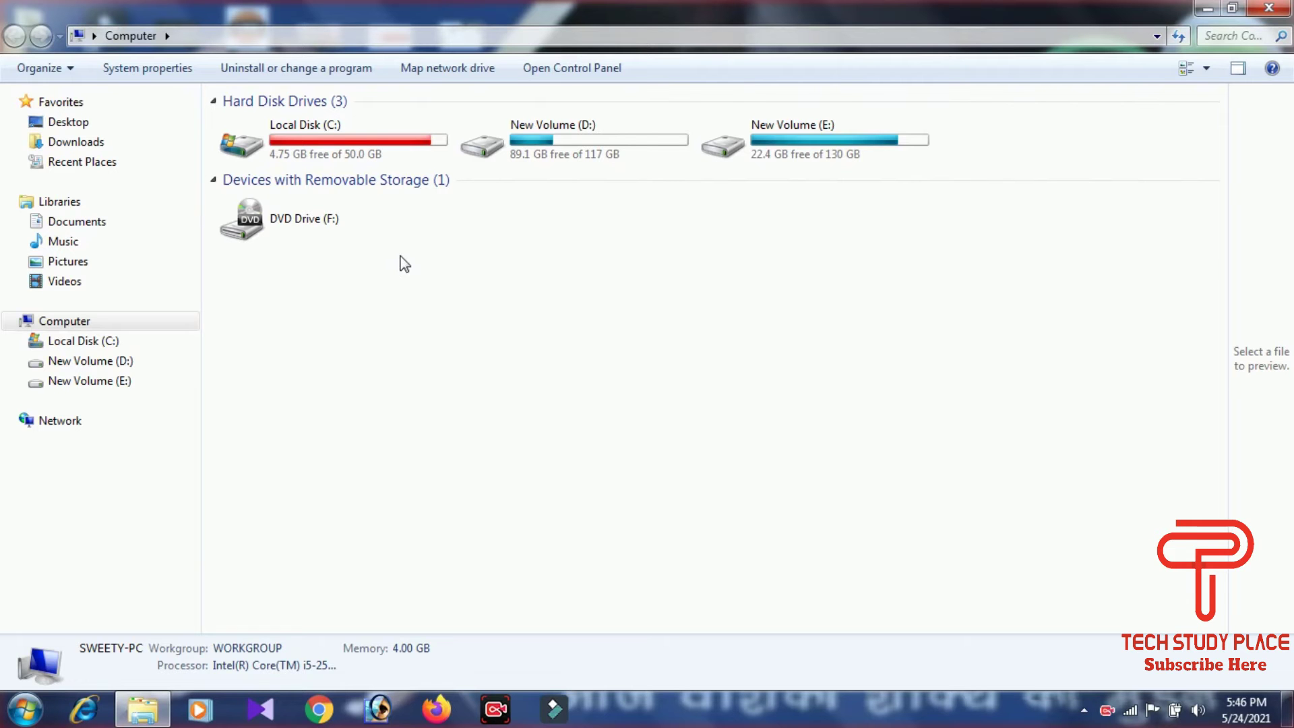
# Open New Volume (D:) and examine its contents for hidden items such as $RECYCLE.BIN.
pyautogui.doubleClick(536, 140)
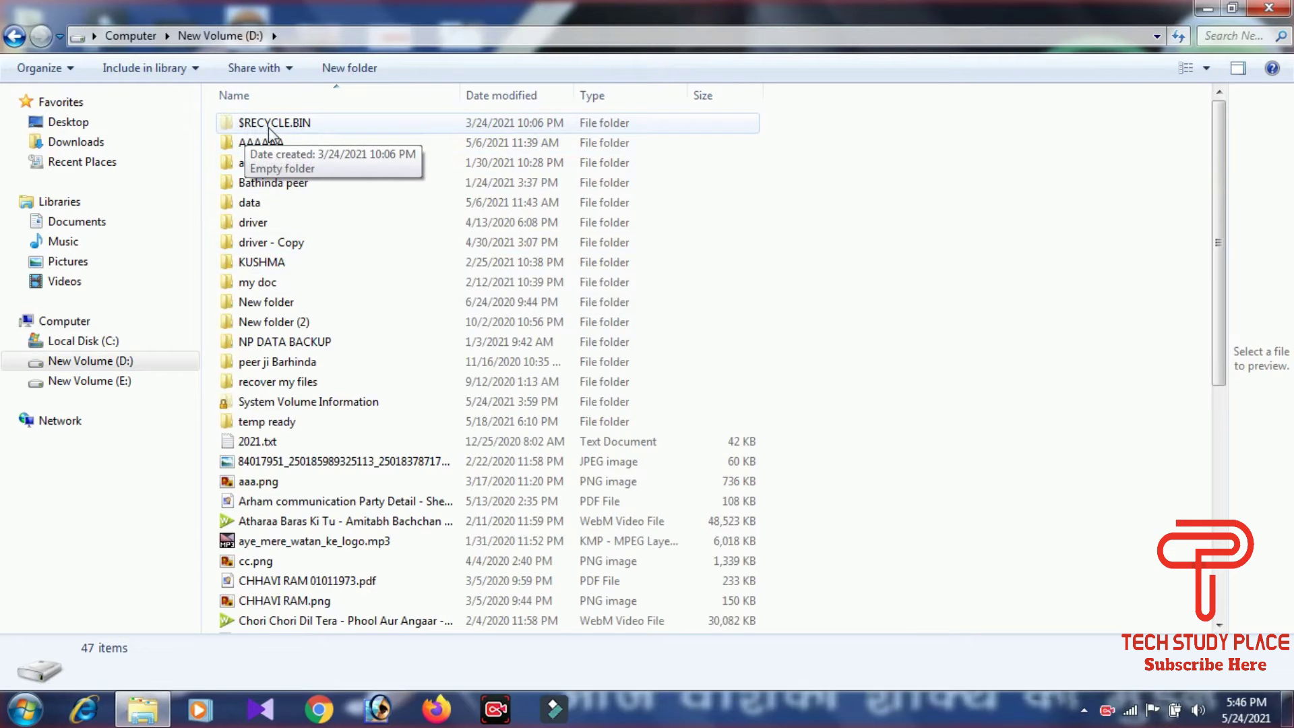
pyautogui.click(269, 125)
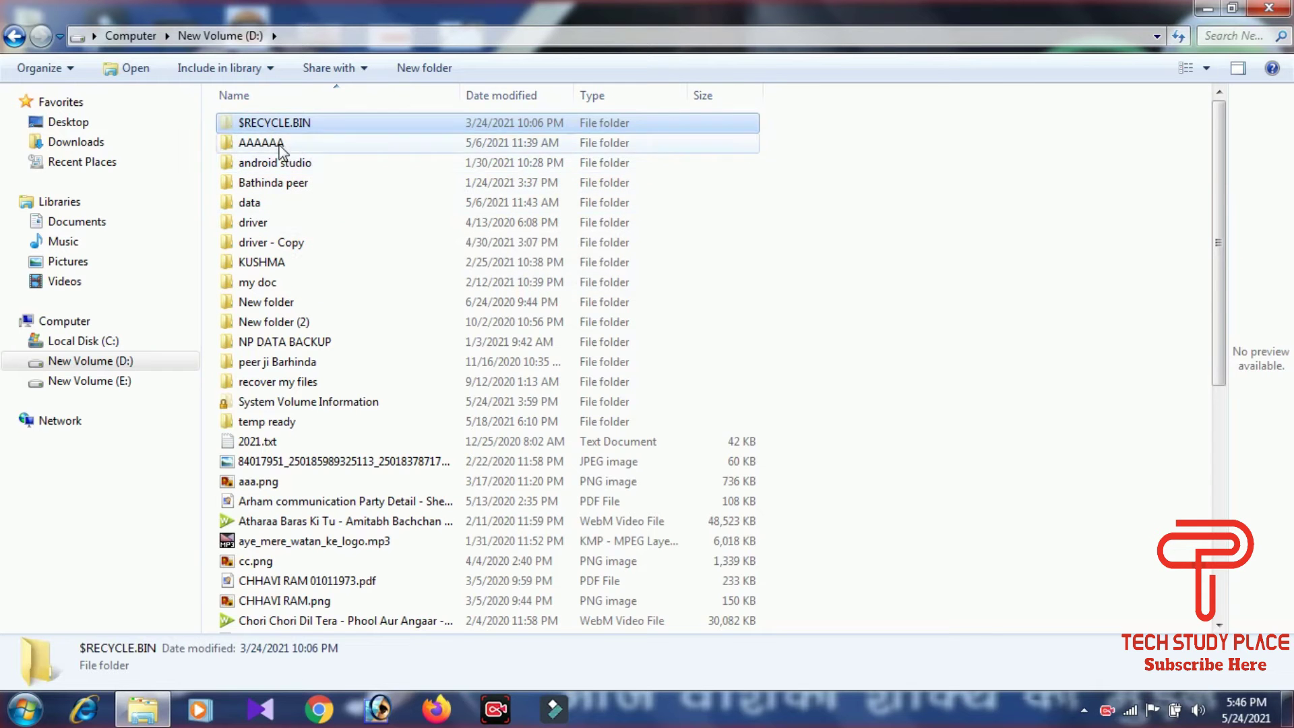
pyautogui.click(280, 145)
pyautogui.click(291, 128)
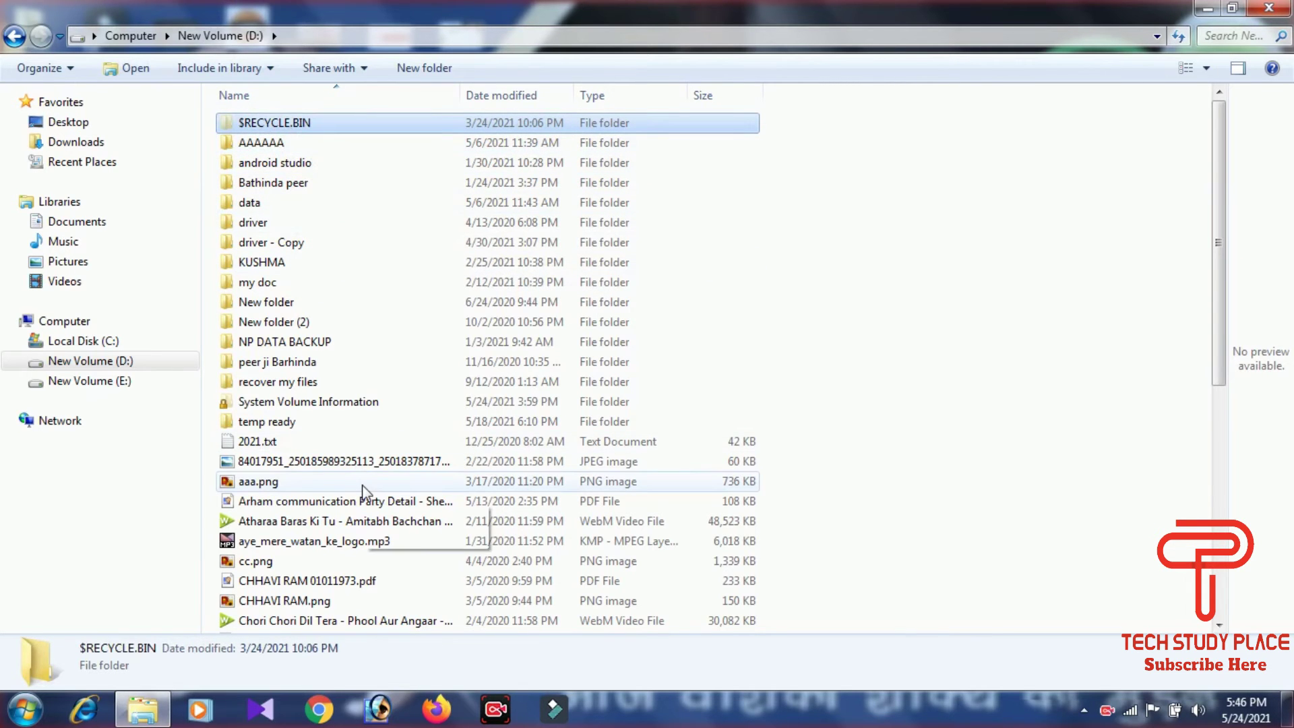
pyautogui.scroll(-7, 364, 490)
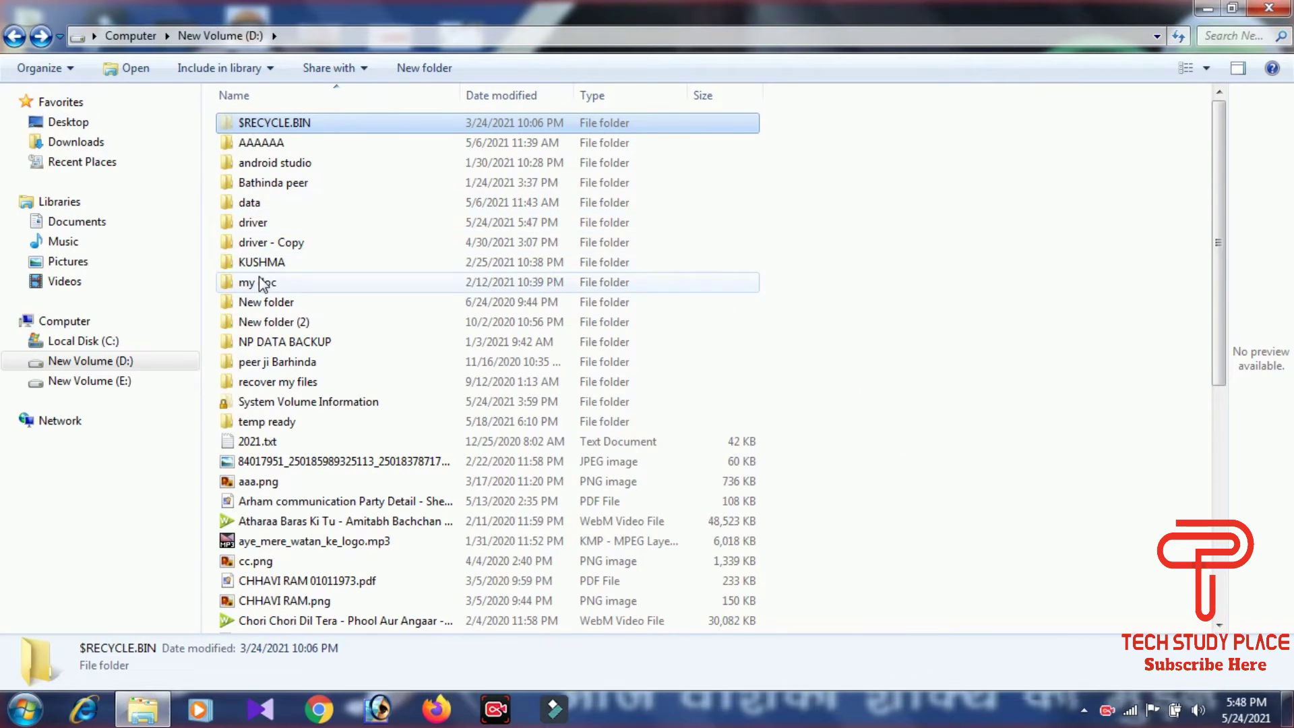
# In the driver folder on D:, create a new folder and move vga 3000.zip into it.
pyautogui.doubleClick(270, 224)
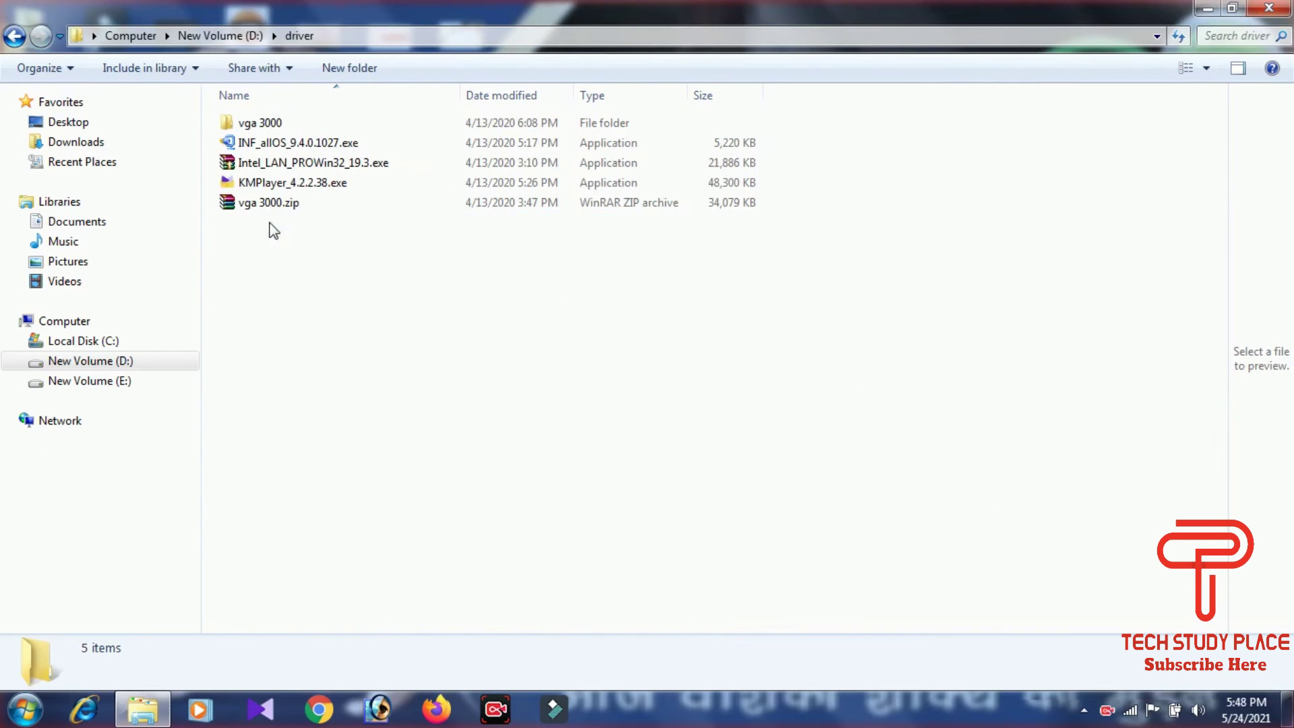
pyautogui.click(277, 205)
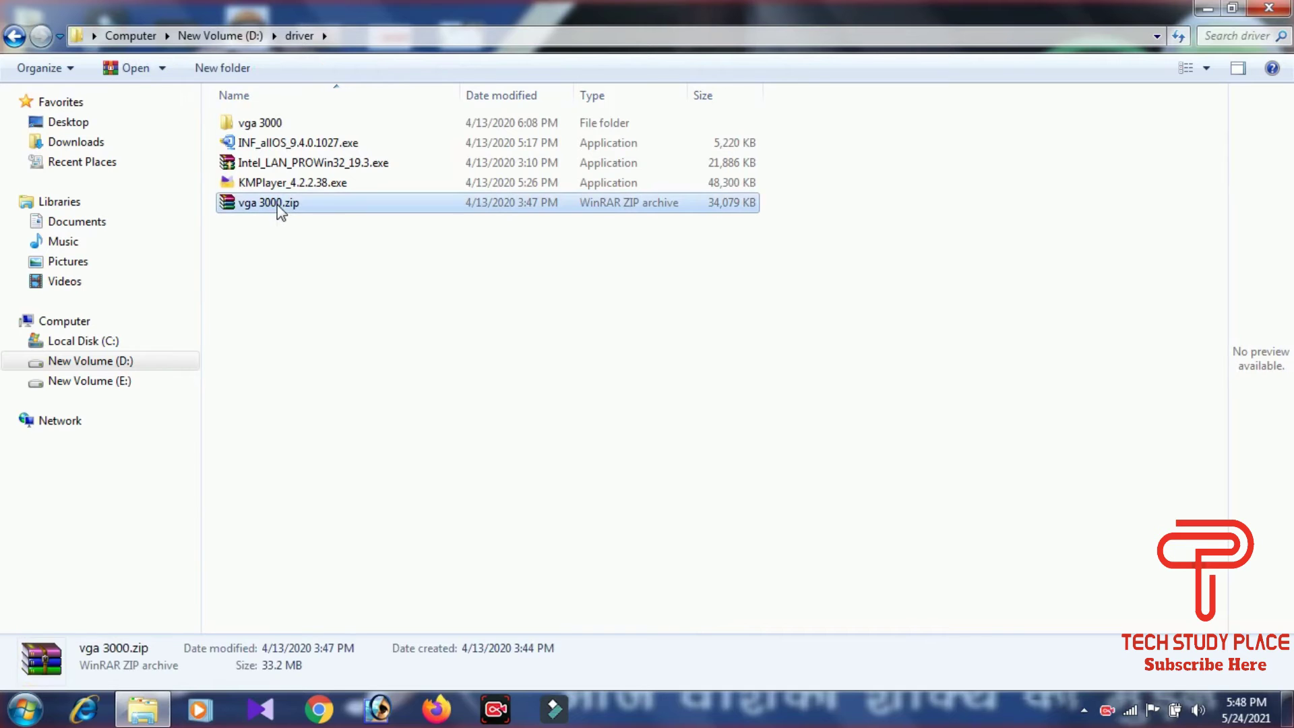
pyautogui.rightClick(277, 205)
pyautogui.click(349, 426)
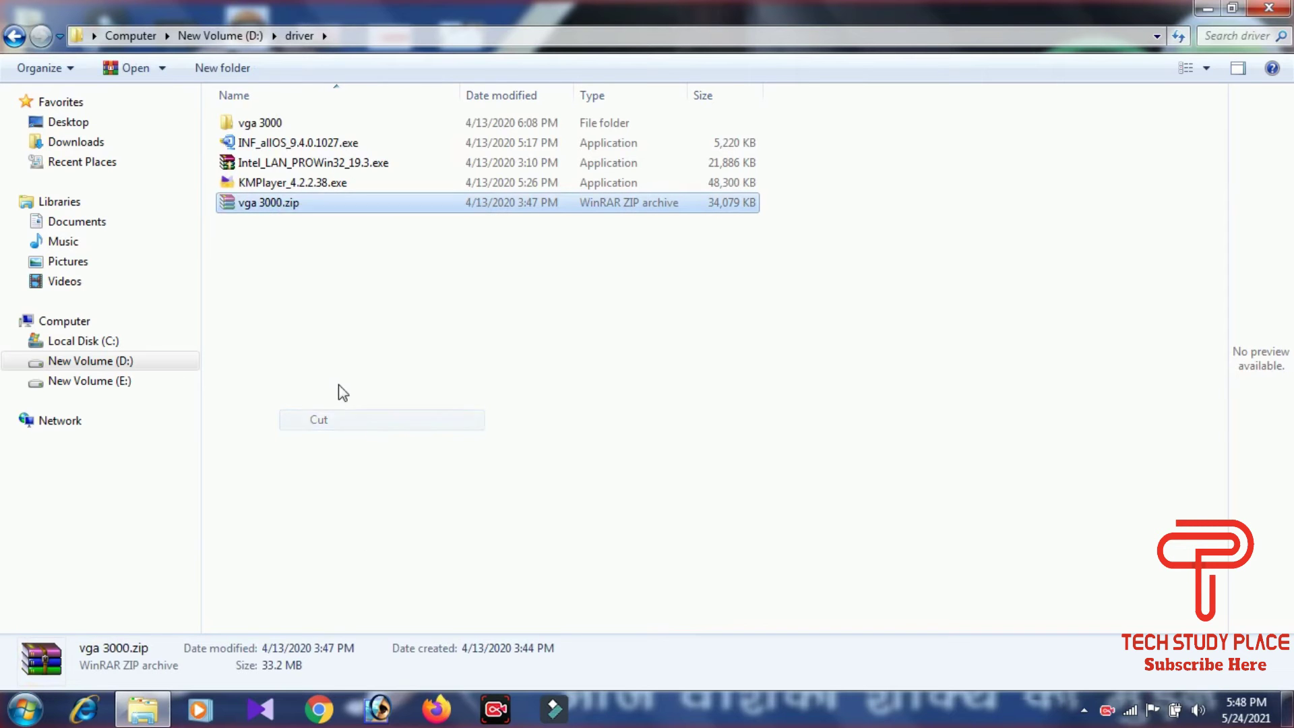
pyautogui.rightClick(335, 346)
pyautogui.moveTo(422, 576)
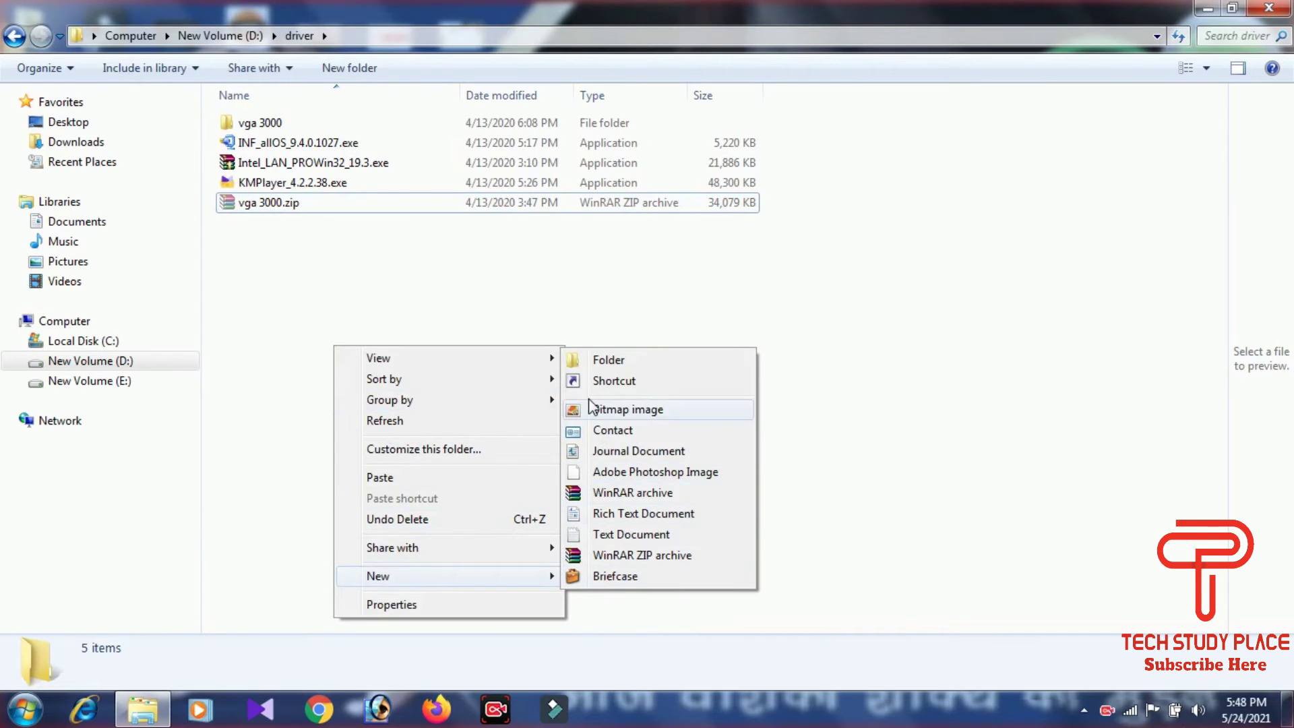
pyautogui.click(584, 362)
pyautogui.click(231, 129)
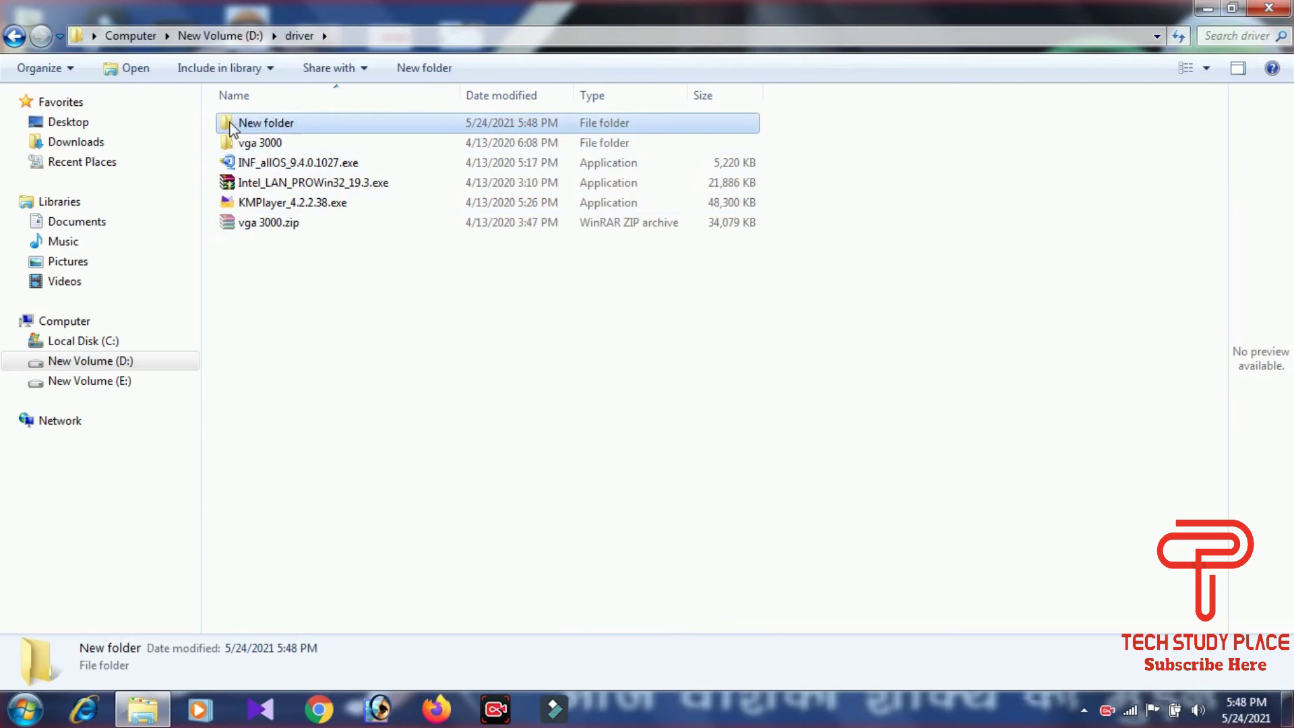
pyautogui.doubleClick(232, 128)
pyautogui.rightClick(315, 280)
pyautogui.click(373, 405)
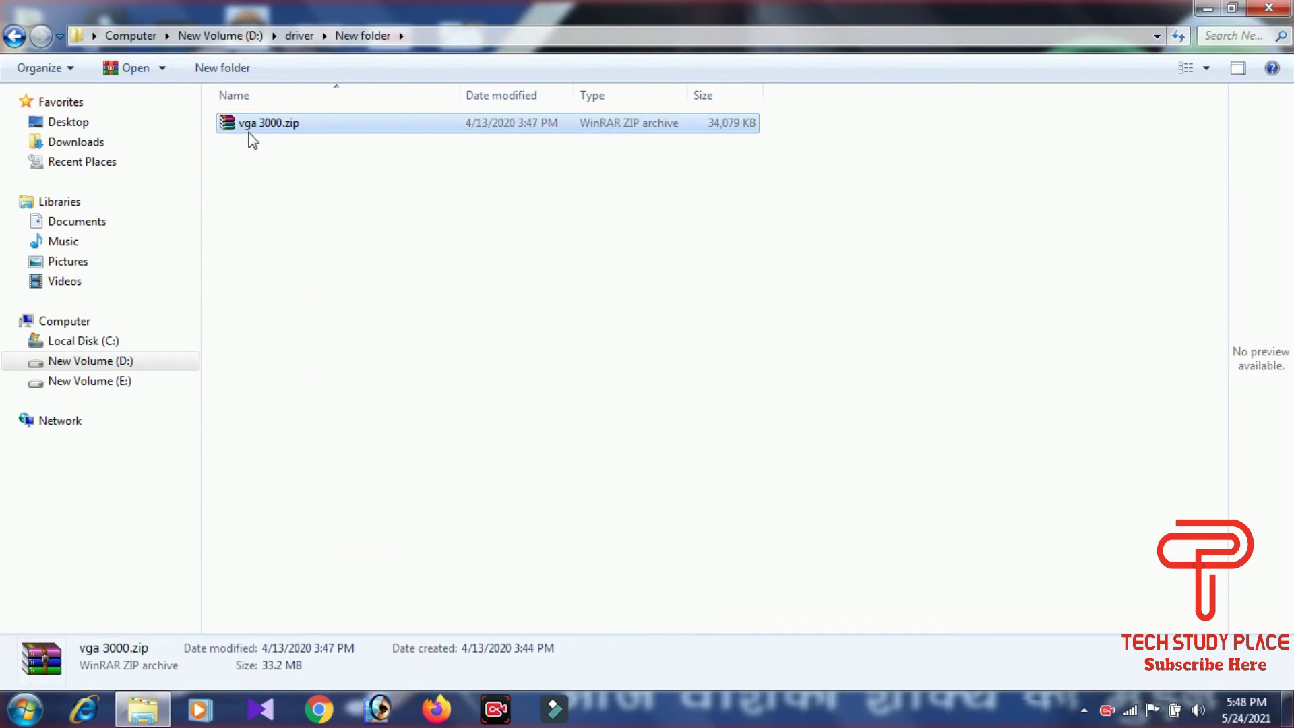
pyautogui.click(292, 213)
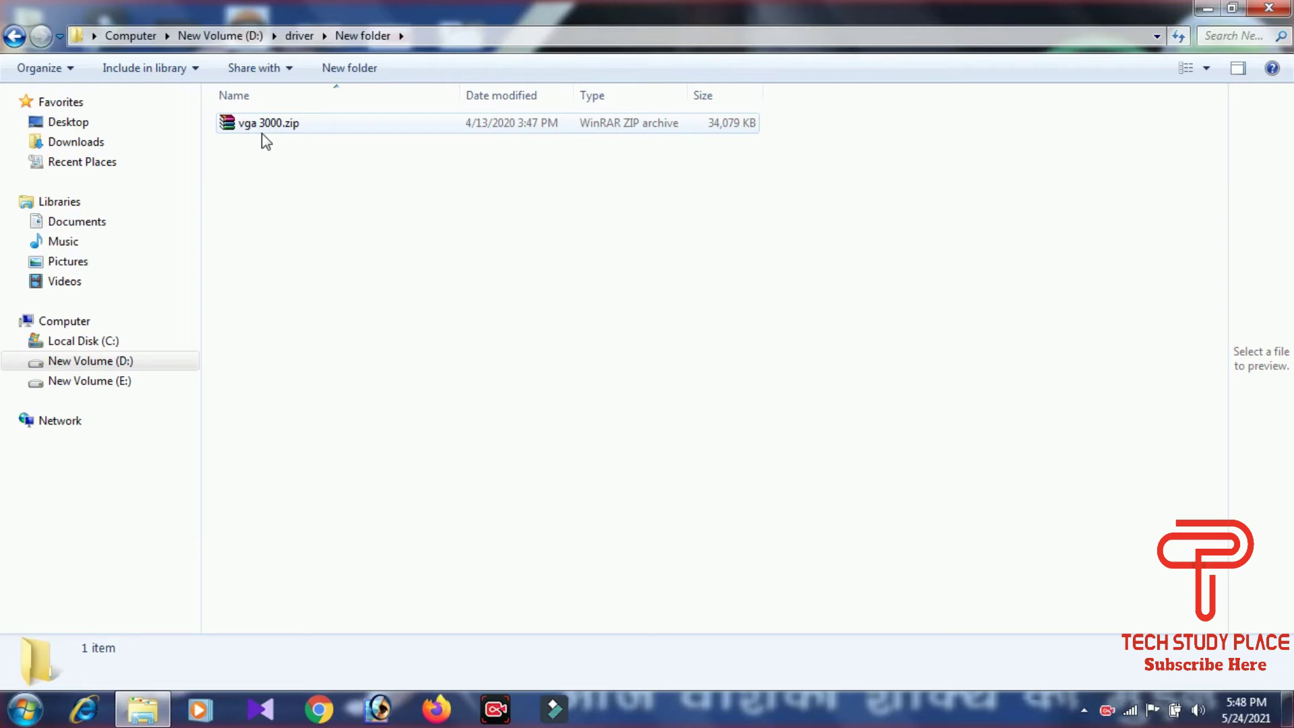
# Set the Hidden attribute on vga 3000.zip in its file properties.
pyautogui.rightClick(262, 134)
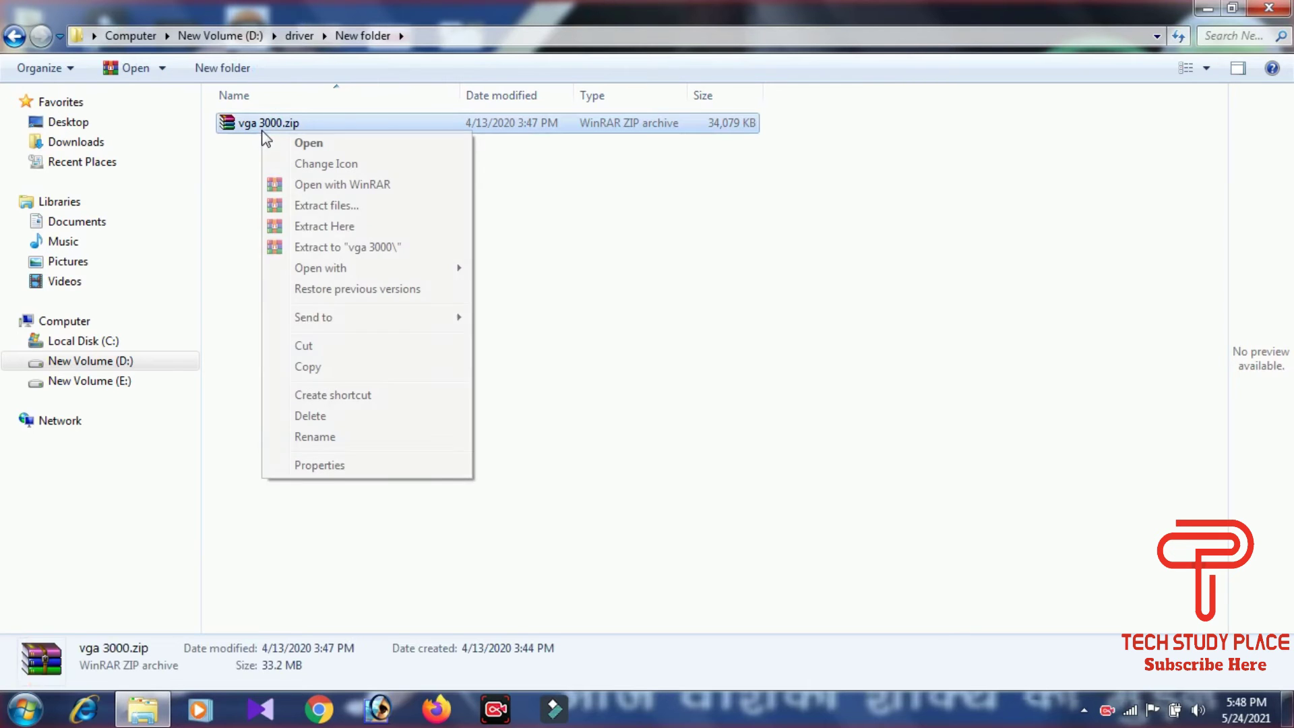
pyautogui.click(318, 465)
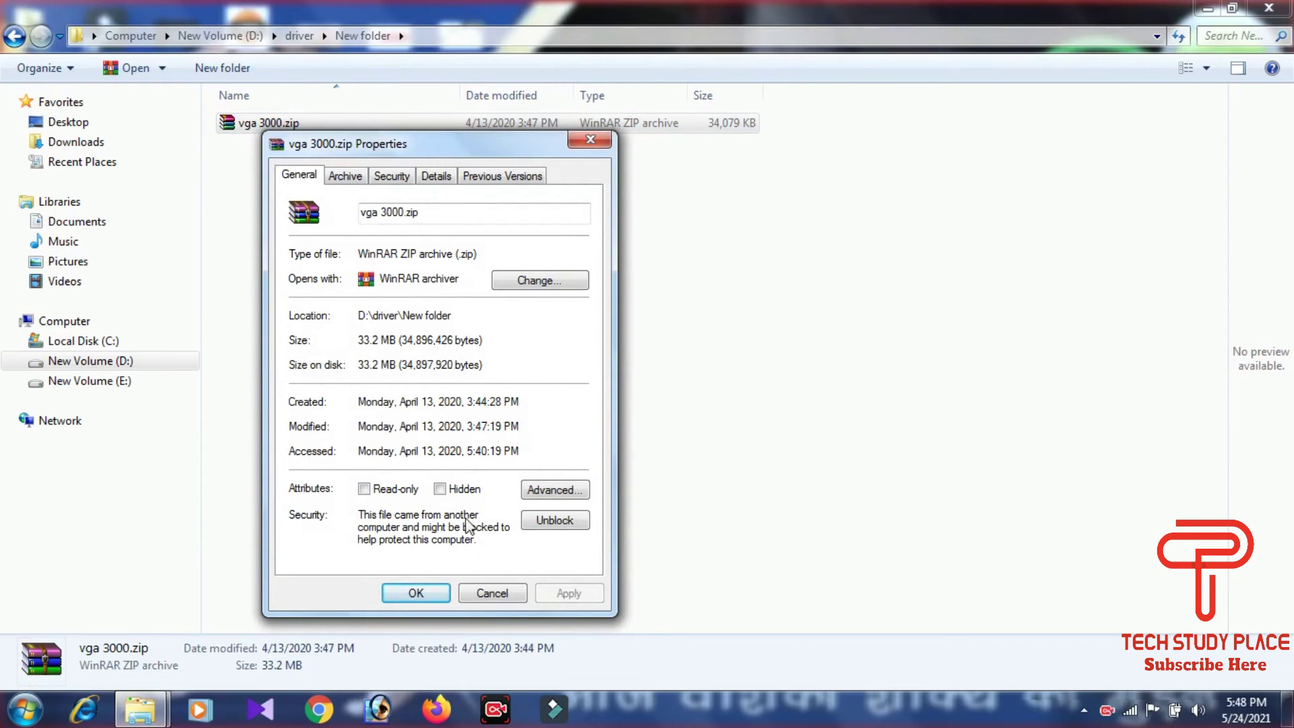
pyautogui.click(472, 491)
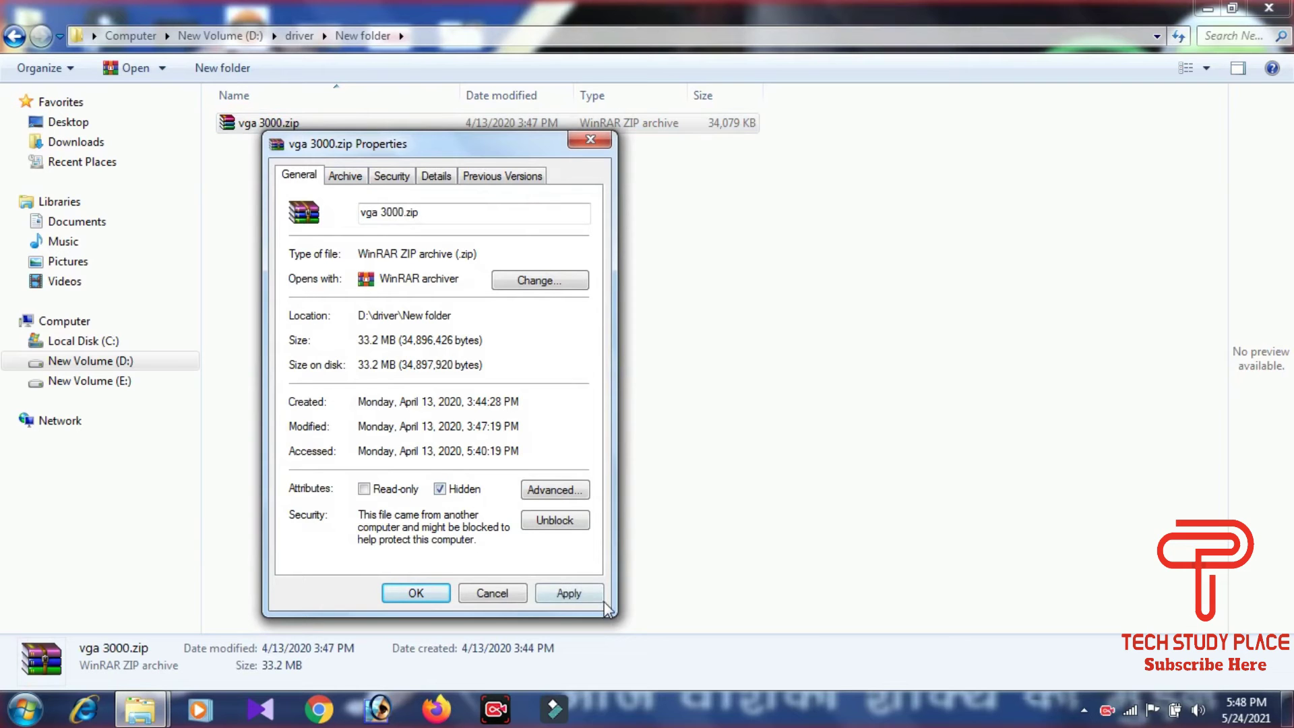
pyautogui.click(416, 596)
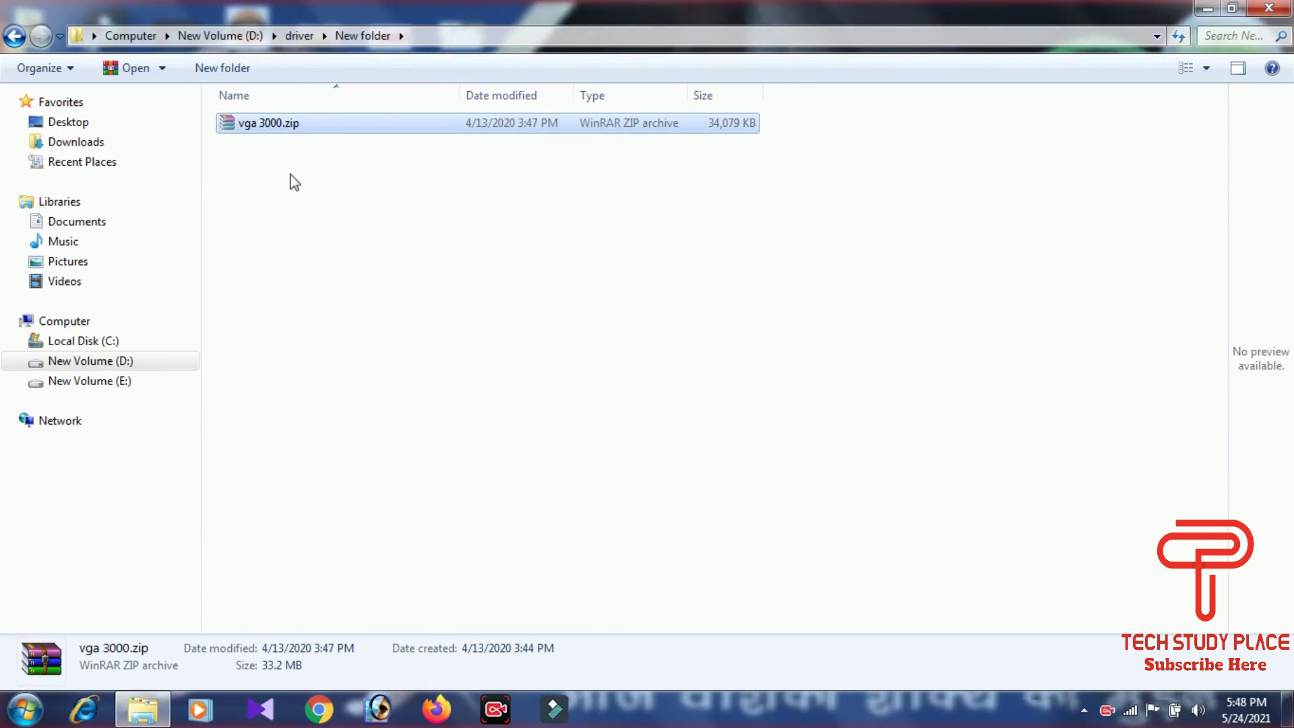
pyautogui.click(278, 130)
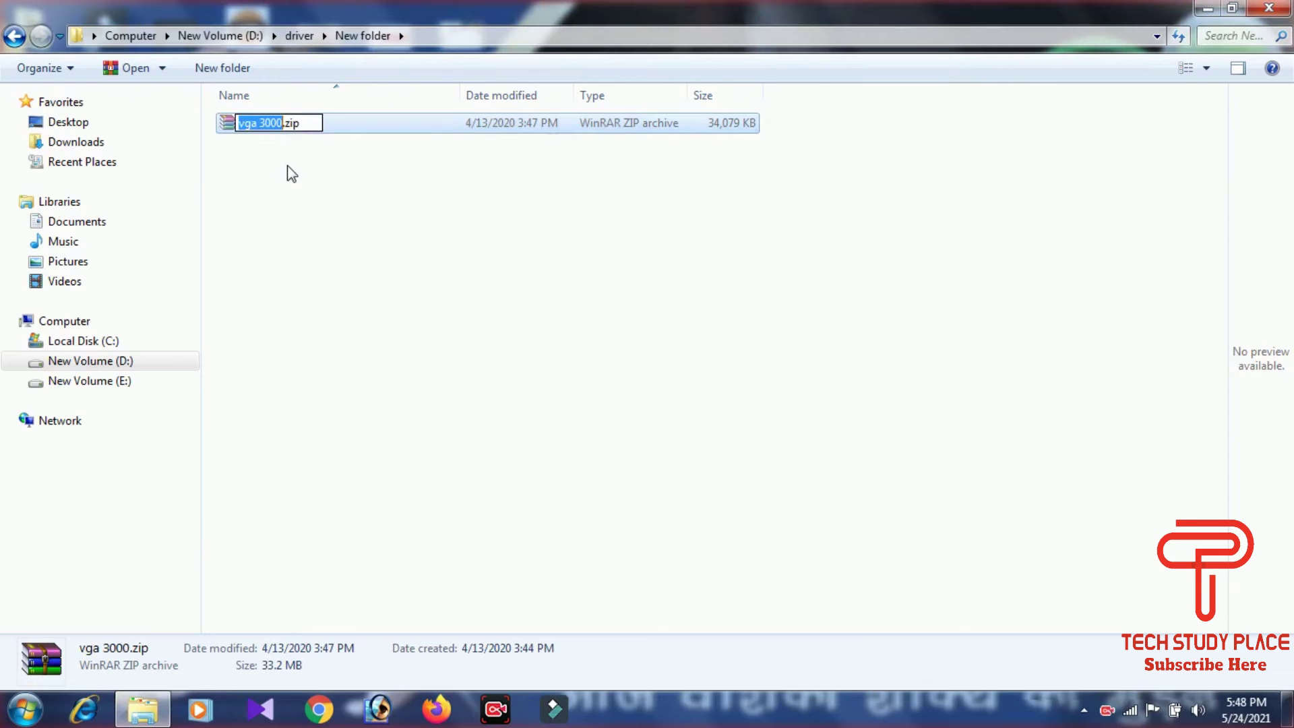
pyautogui.click(275, 155)
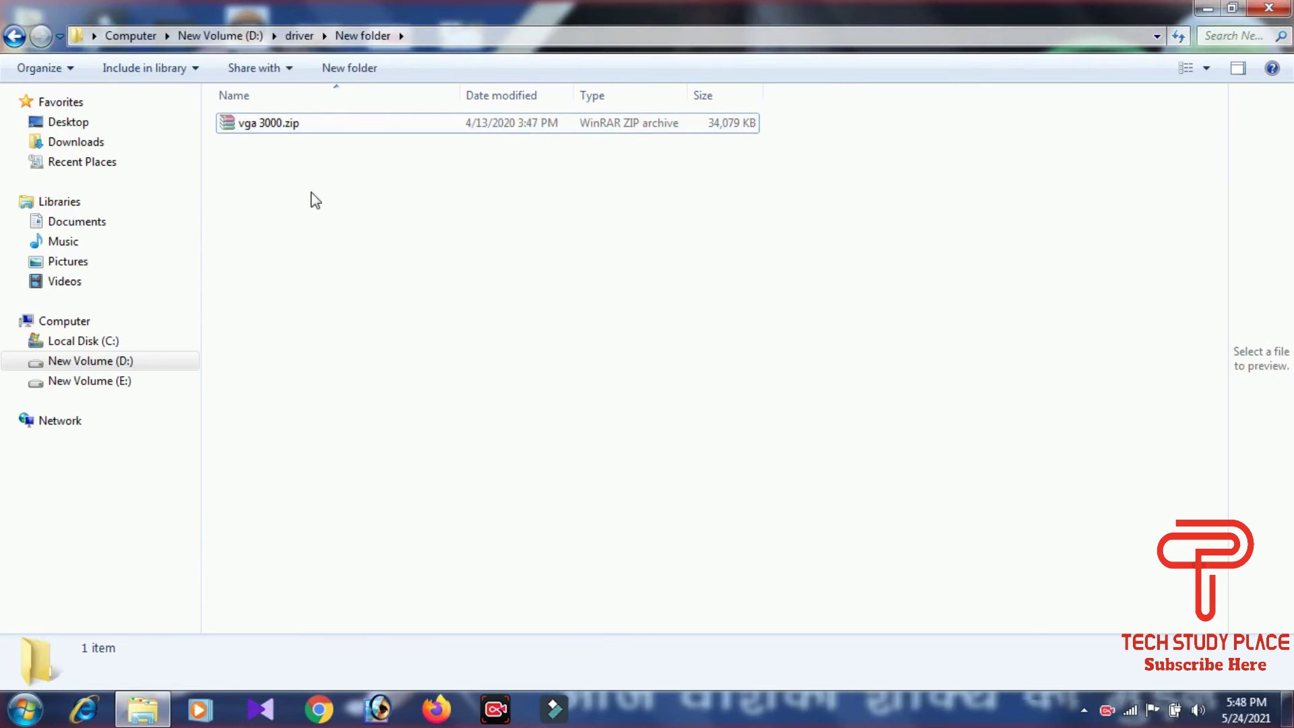
pyautogui.click(298, 124)
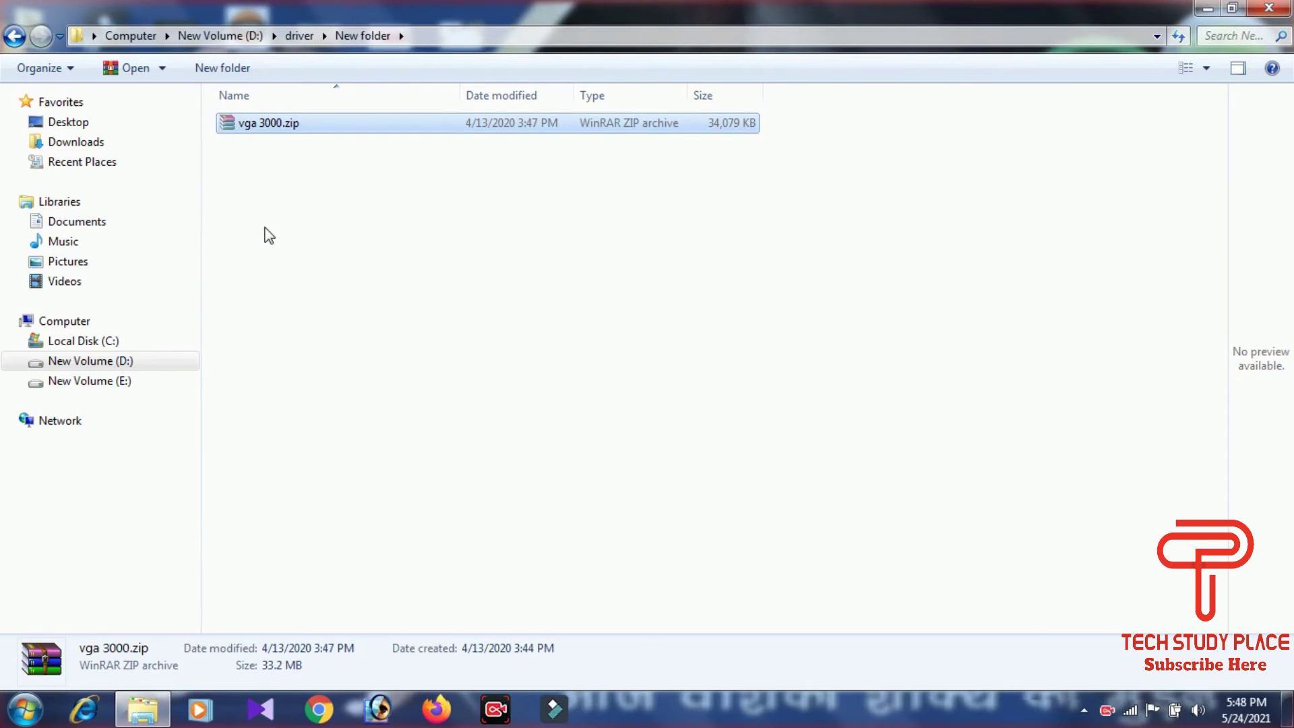
pyautogui.click(312, 185)
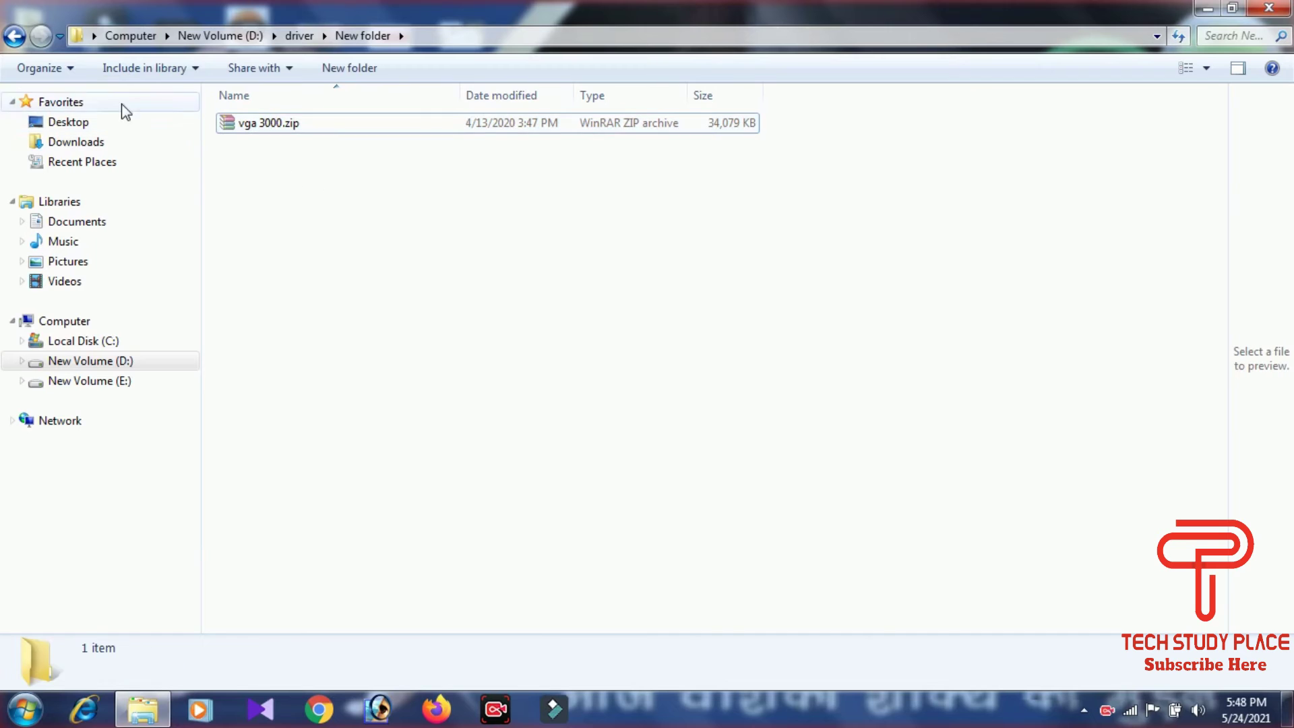
# Set the folder options to "Don't show hidden files, folders, or drives" and apply the change.
pyautogui.click(67, 67)
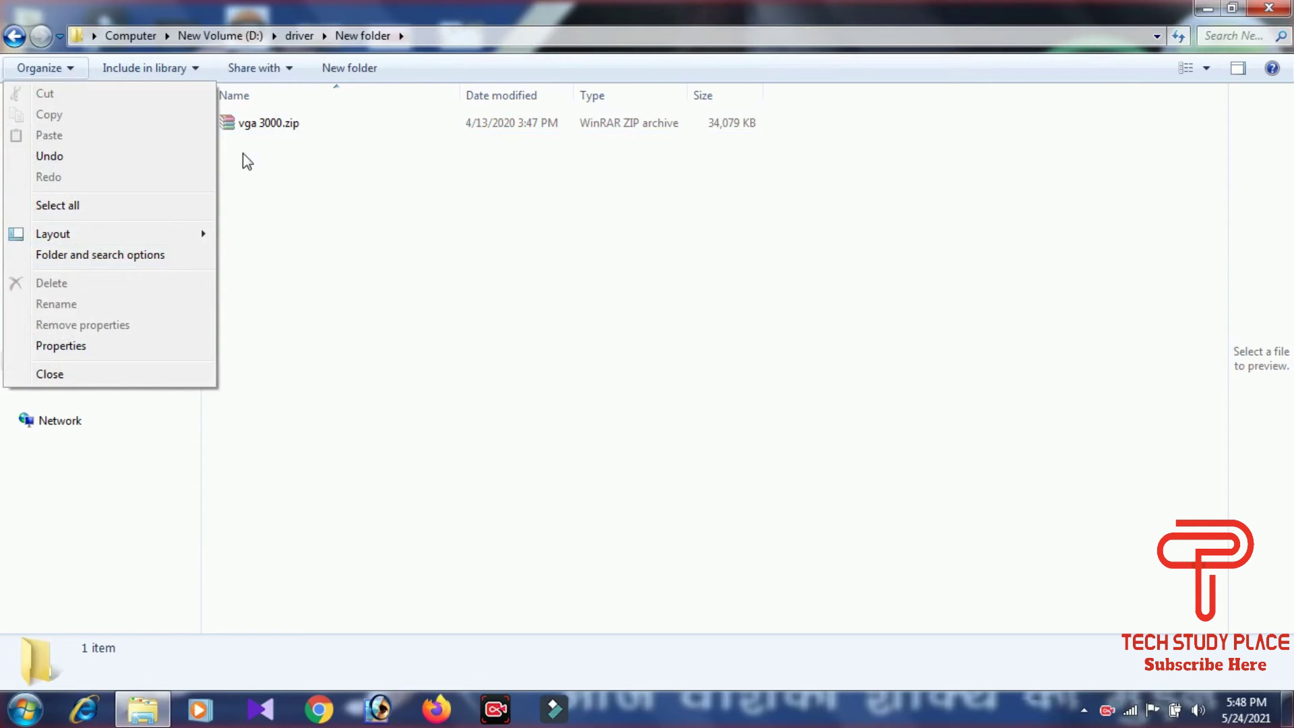
pyautogui.click(132, 260)
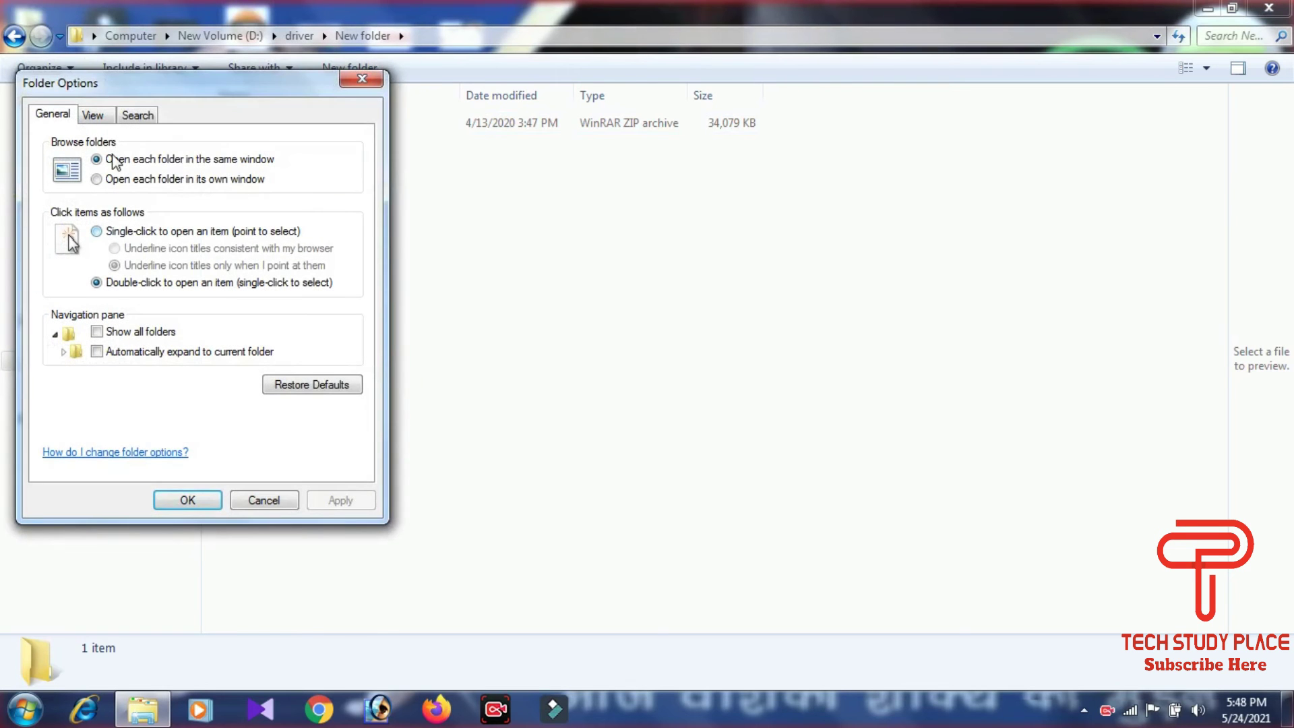
pyautogui.click(95, 116)
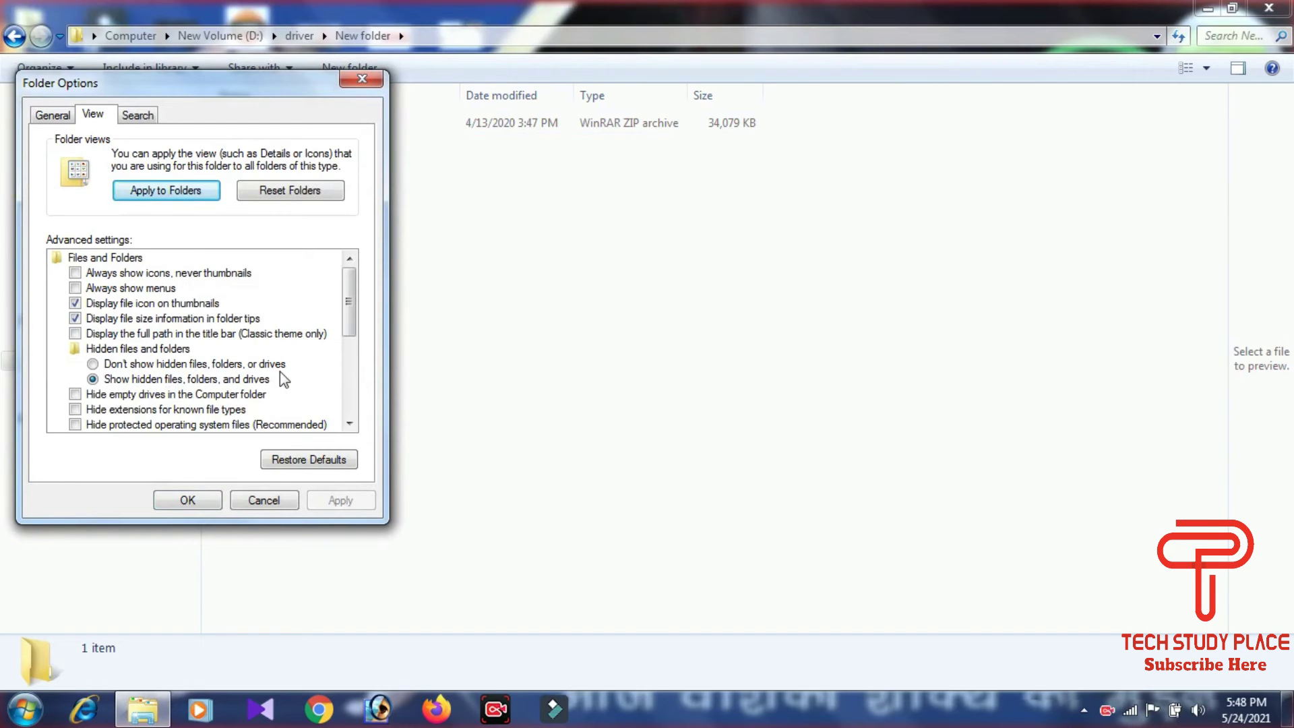
pyautogui.click(115, 366)
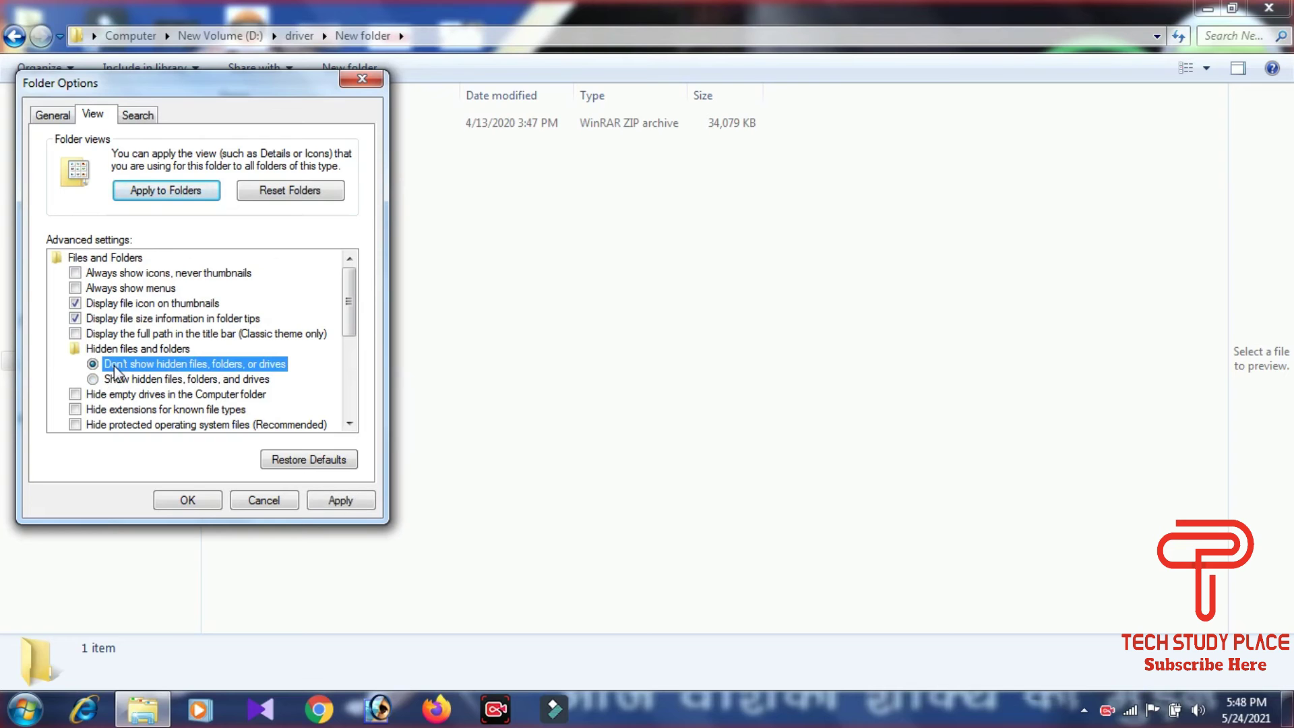
pyautogui.click(357, 506)
pyautogui.click(176, 507)
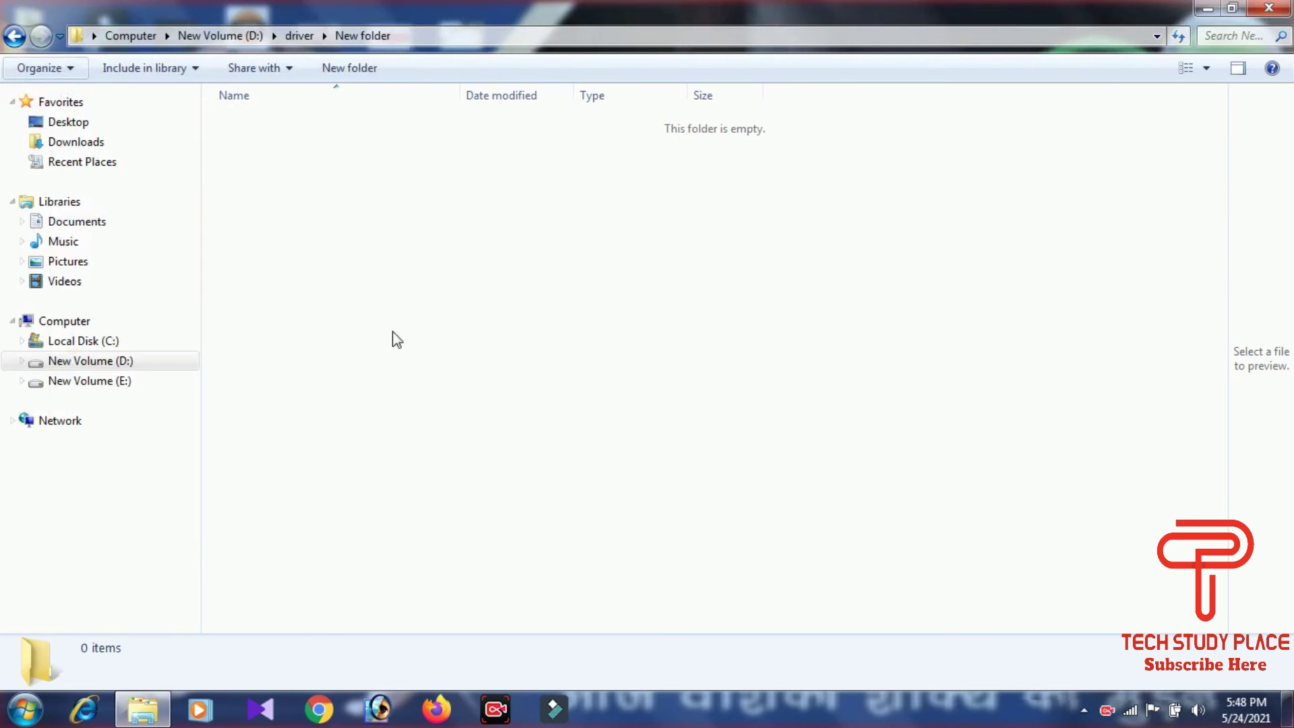
pyautogui.moveTo(720, 176); pyautogui.dragTo(107, 532)
# Set the folder options to "Show hidden files, folders, and drives", apply them, and select vga 3000.zip.
pyautogui.click(71, 73)
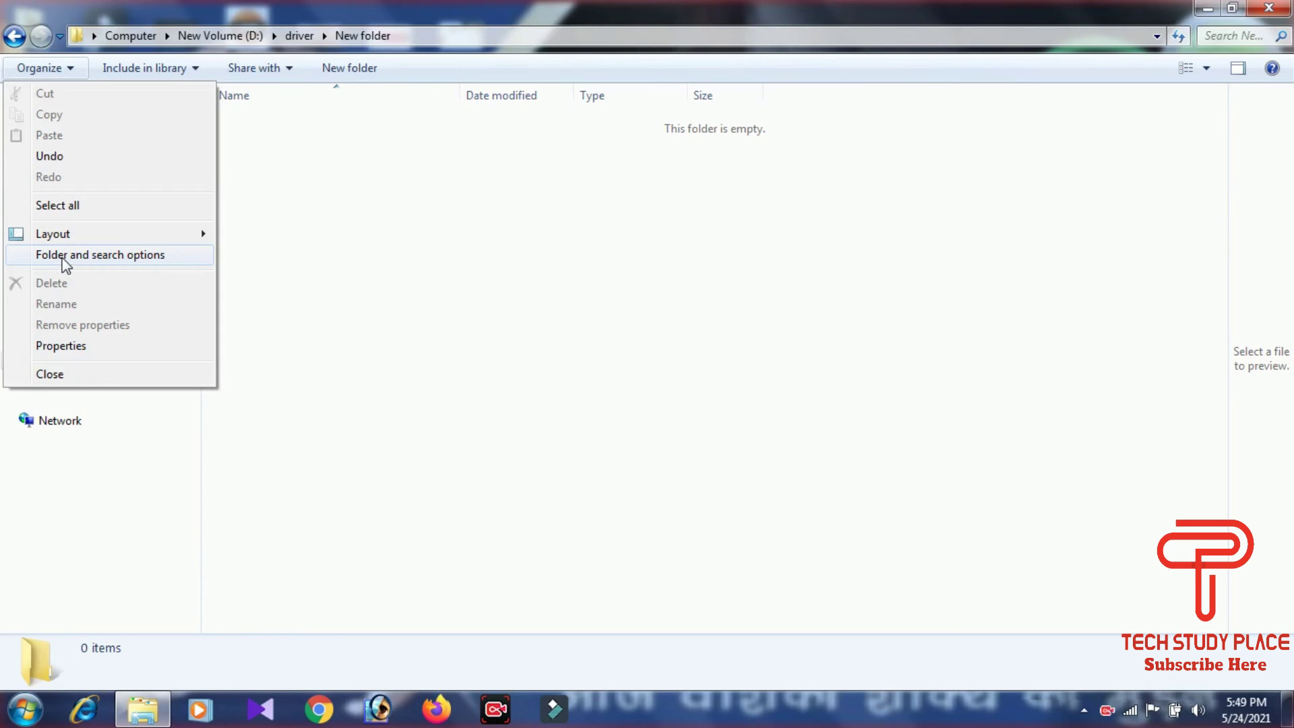
pyautogui.click(150, 262)
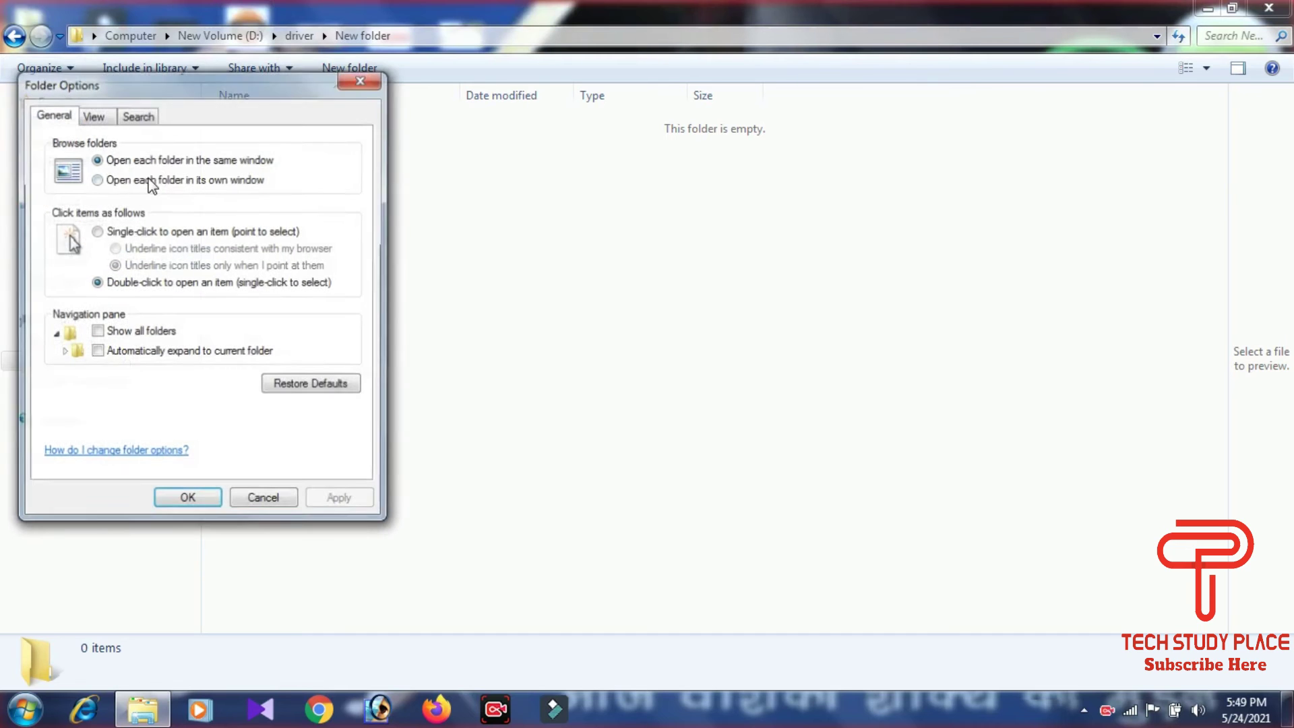
pyautogui.click(92, 116)
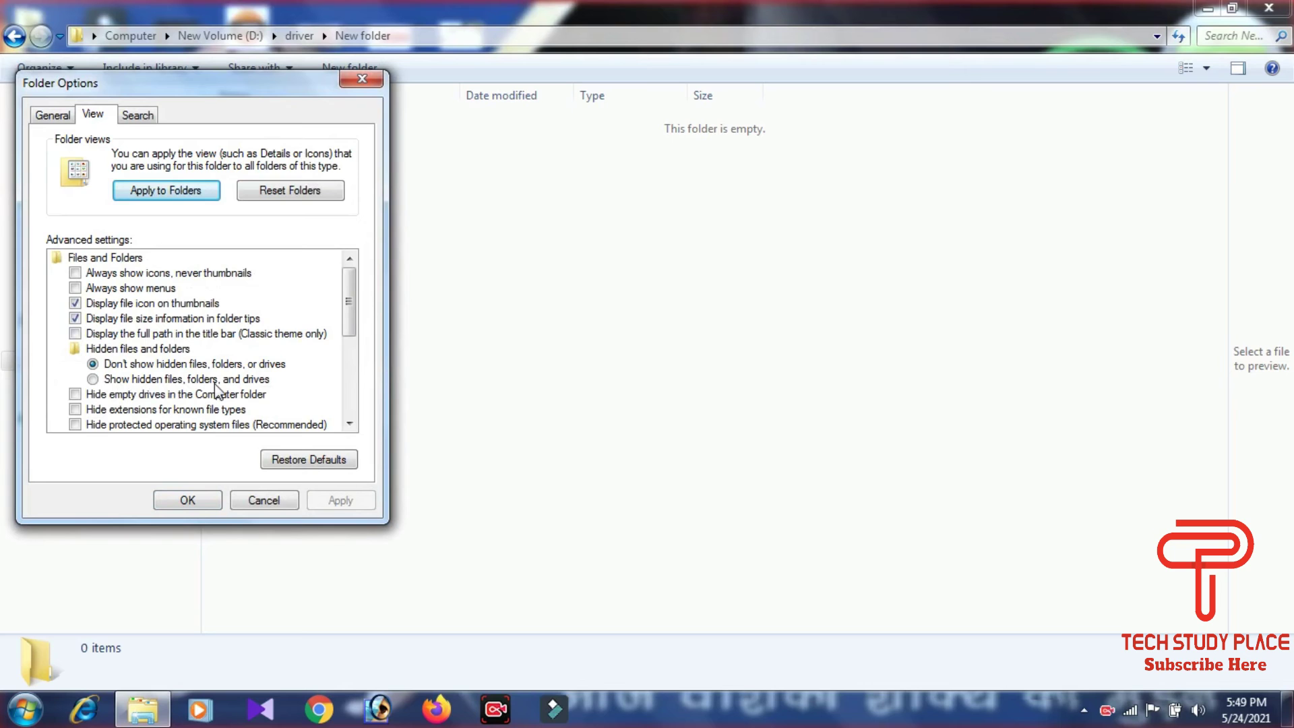
pyautogui.click(180, 381)
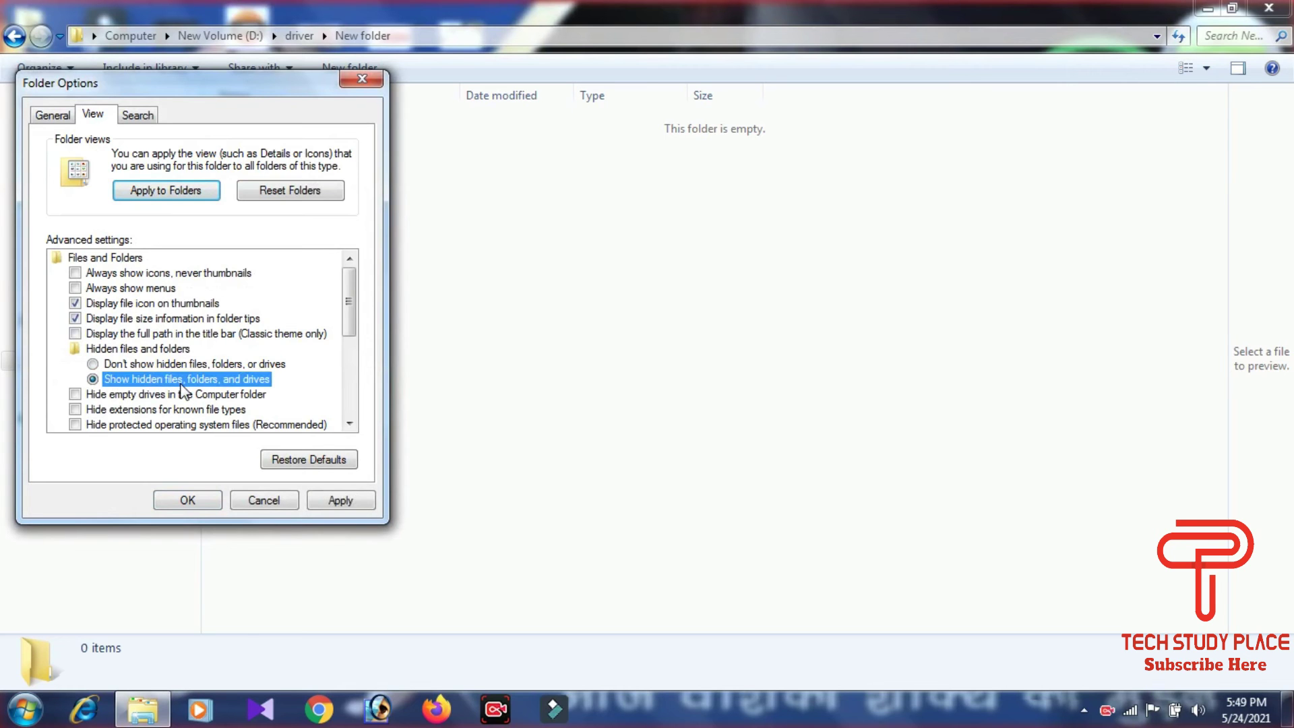
pyautogui.click(350, 503)
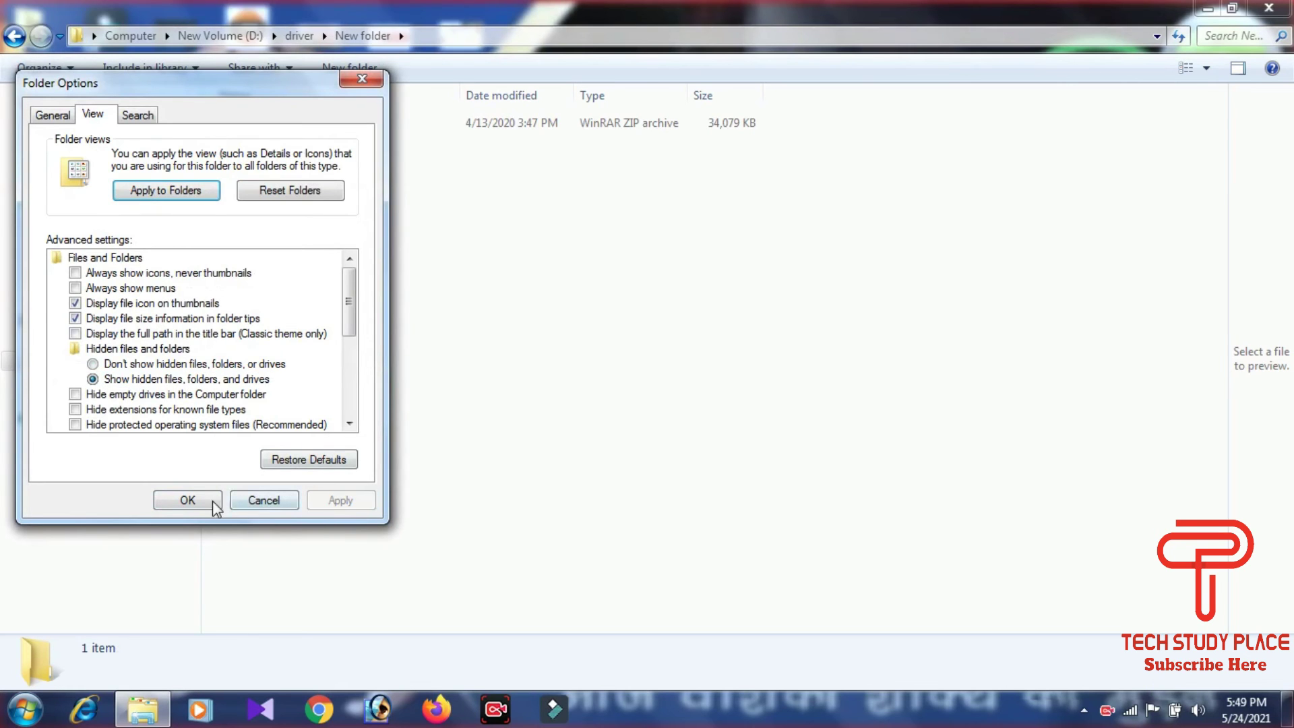
pyautogui.click(188, 500)
pyautogui.moveTo(279, 177); pyautogui.dragTo(259, 91)
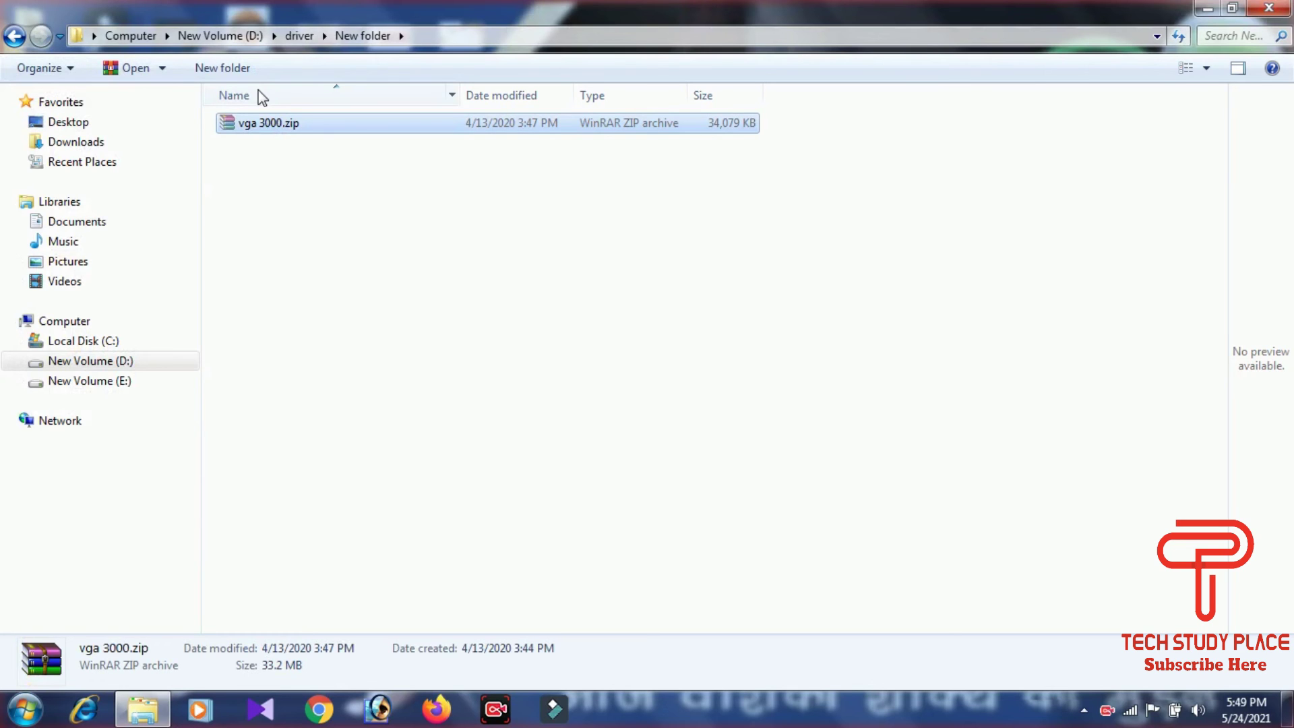